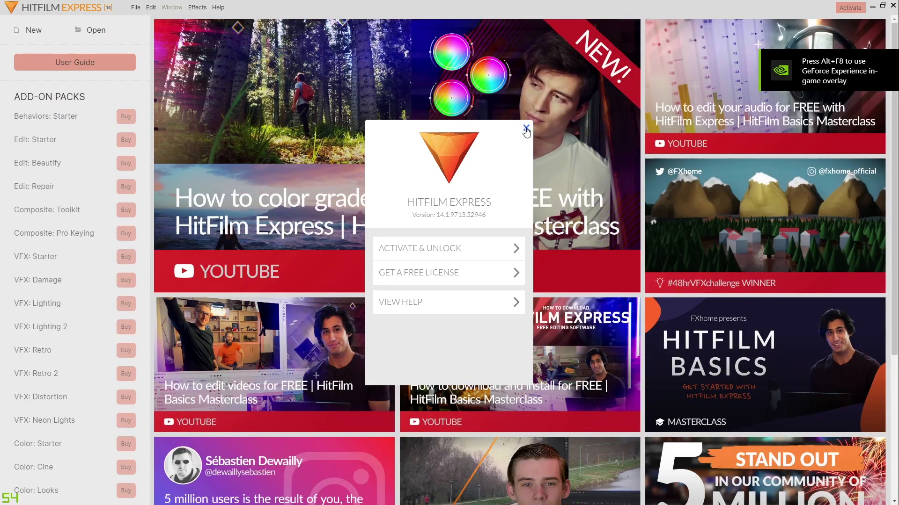
# - Dismiss the activation window and create a new project with the 1080p Full HD @ 60 fps template
pyautogui.click(525, 128)
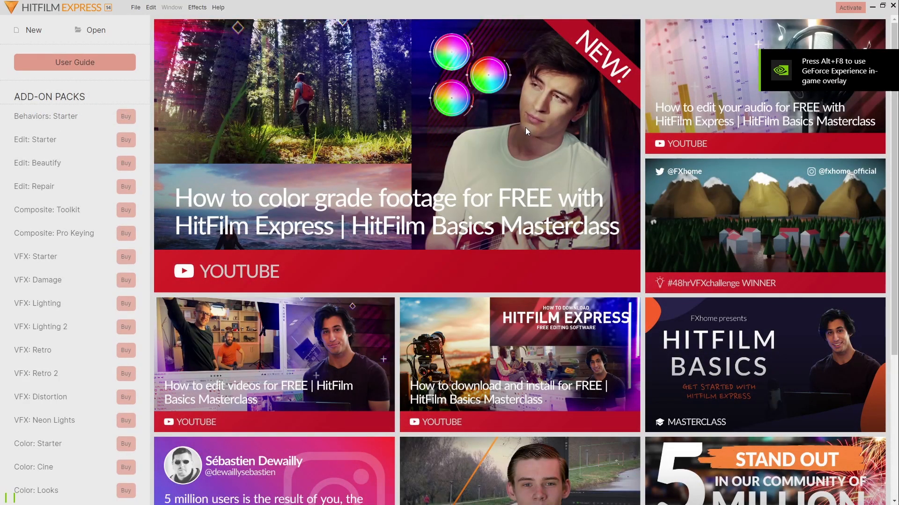
pyautogui.click(28, 31)
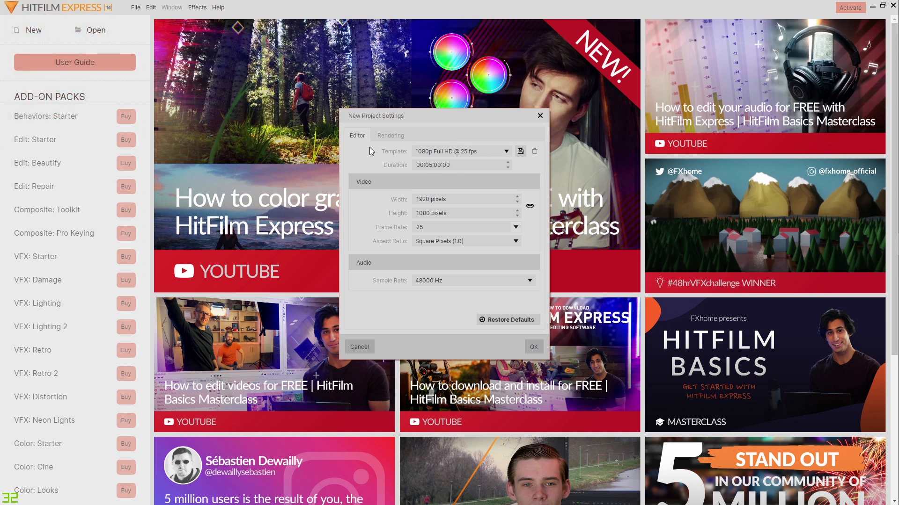
pyautogui.click(478, 153)
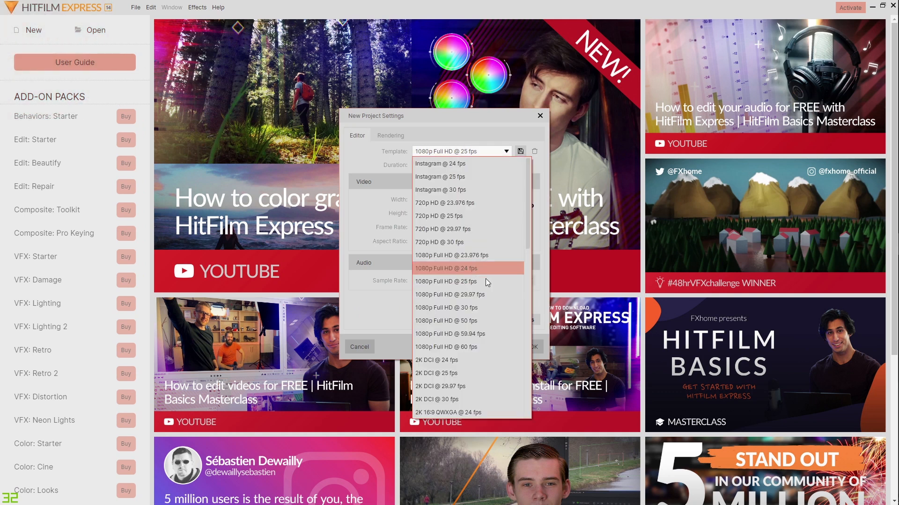
pyautogui.click(464, 348)
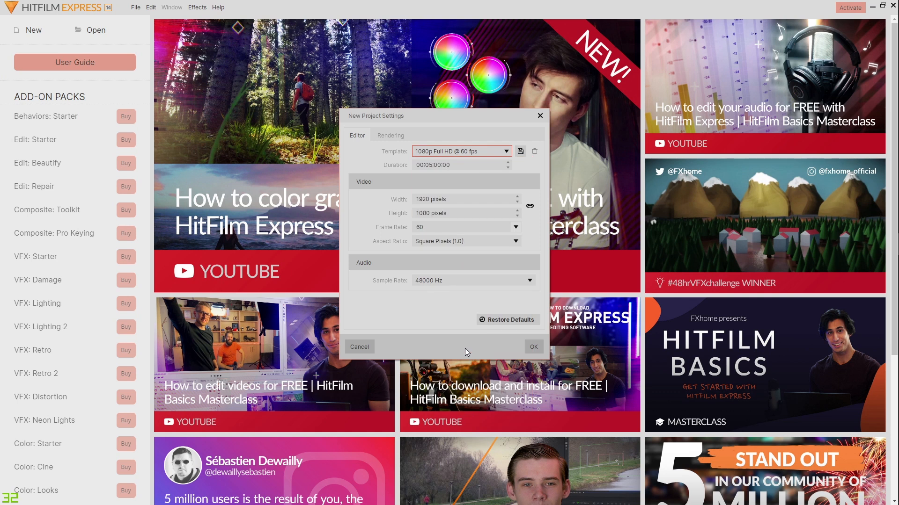
pyautogui.click(535, 351)
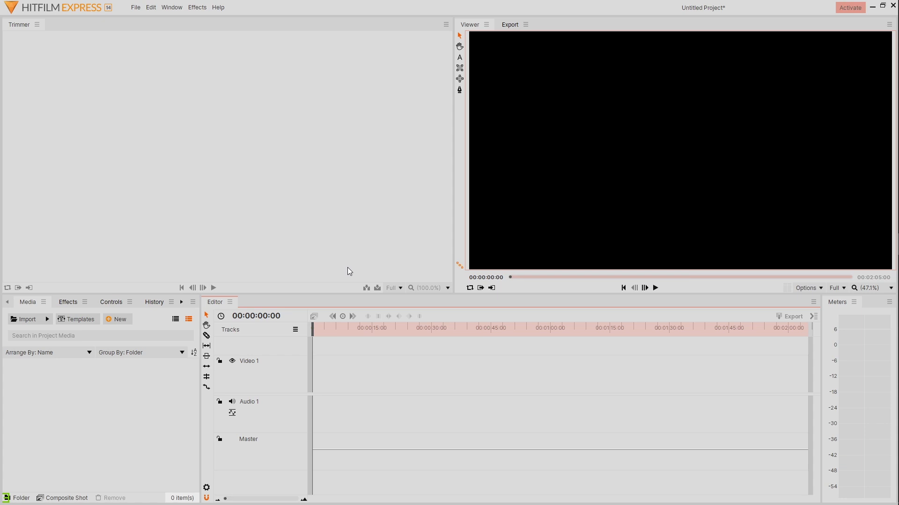
# - Import the Apex Legends clips from 2020.03.19 - 15.27.51.07.DVR.mp4 through 2020.05.03 - 03.30.25.02.DVR.mp4 into the project media
pyautogui.click(24, 403)
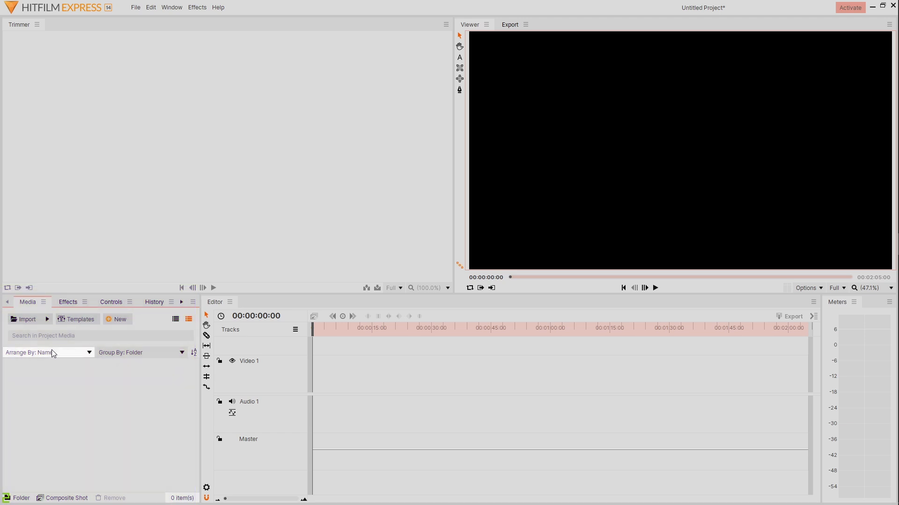
pyautogui.click(27, 322)
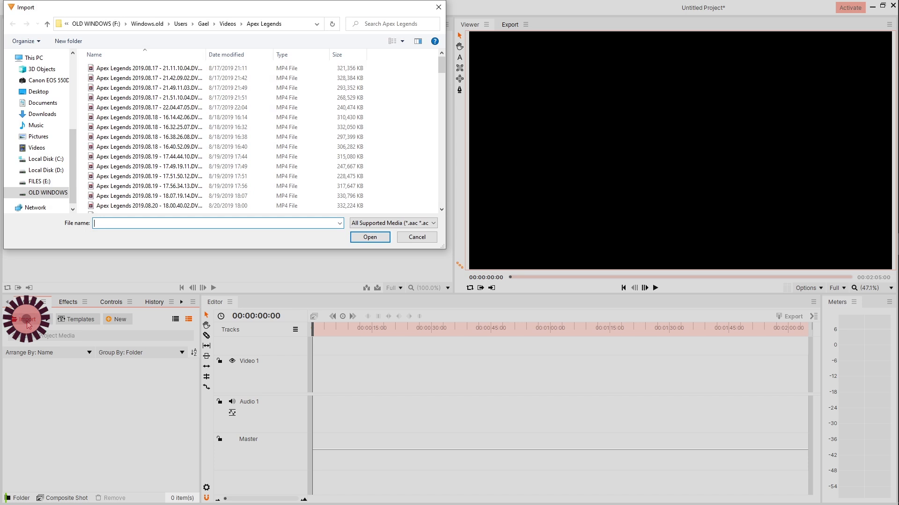
pyautogui.scroll(-20, 276, 96)
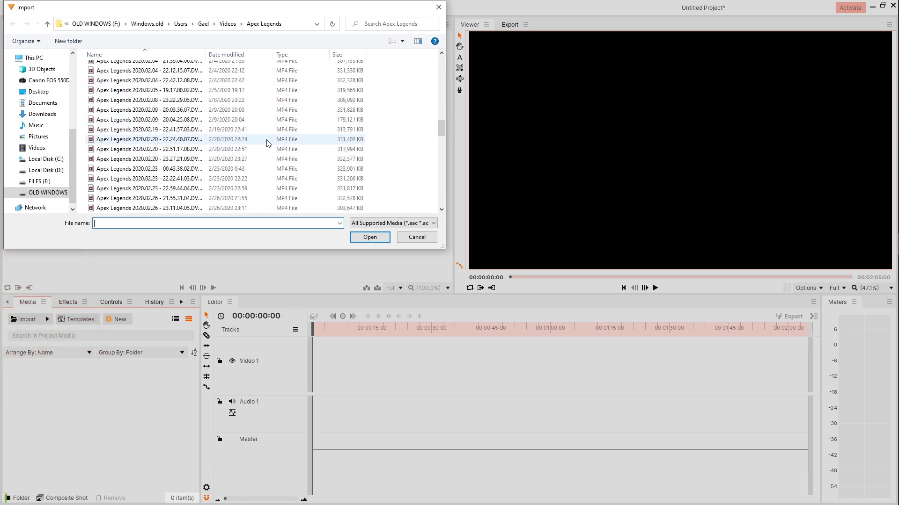
pyautogui.scroll(-10, 239, 142)
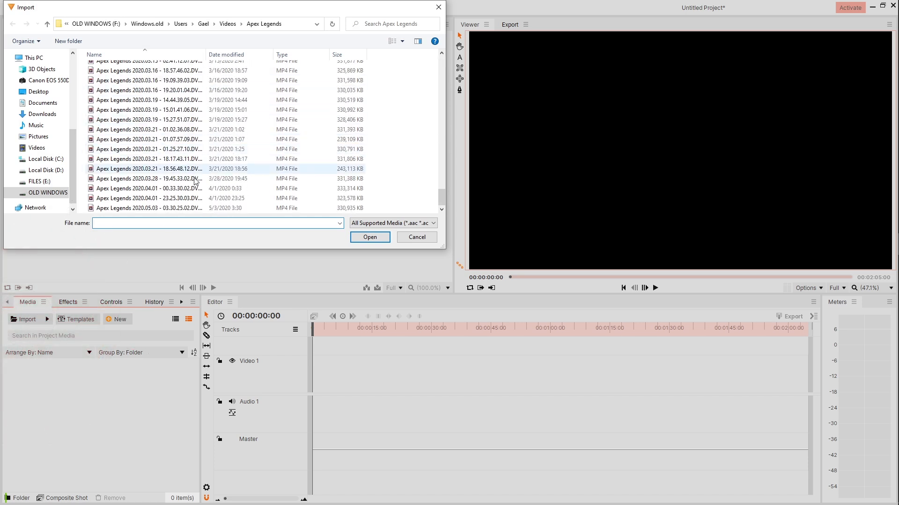
pyautogui.click(173, 208)
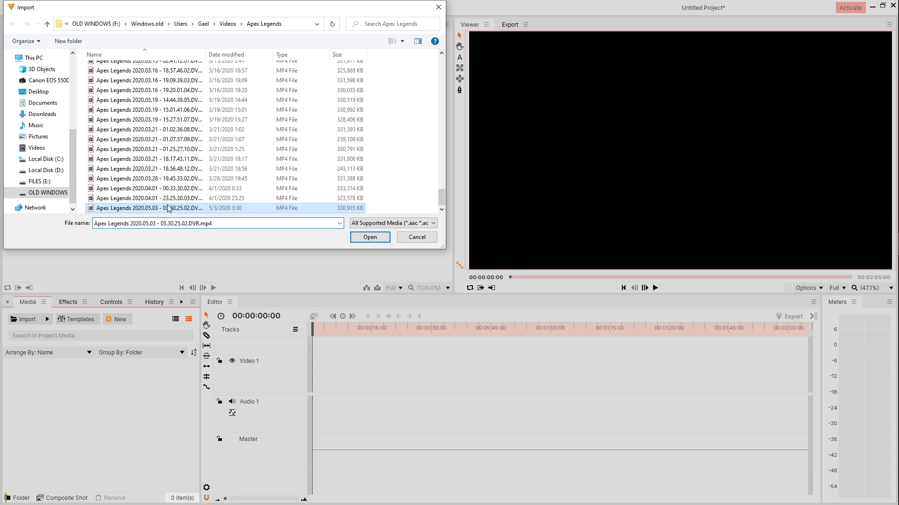
pyautogui.keyDown('shift'); pyautogui.click(139, 124); pyautogui.keyUp('shift')
pyautogui.click(371, 240)
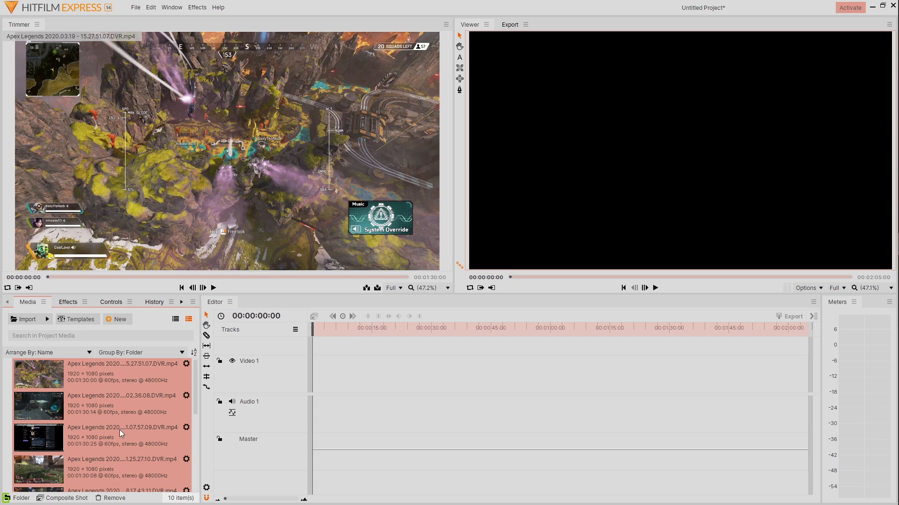
# - Preview several imported clips one by one in the Trimmer, ending with Apex Legends 2020.04.01 - 23.25.30.03.DVR.mp4
pyautogui.click(127, 411)
pyautogui.click(99, 434)
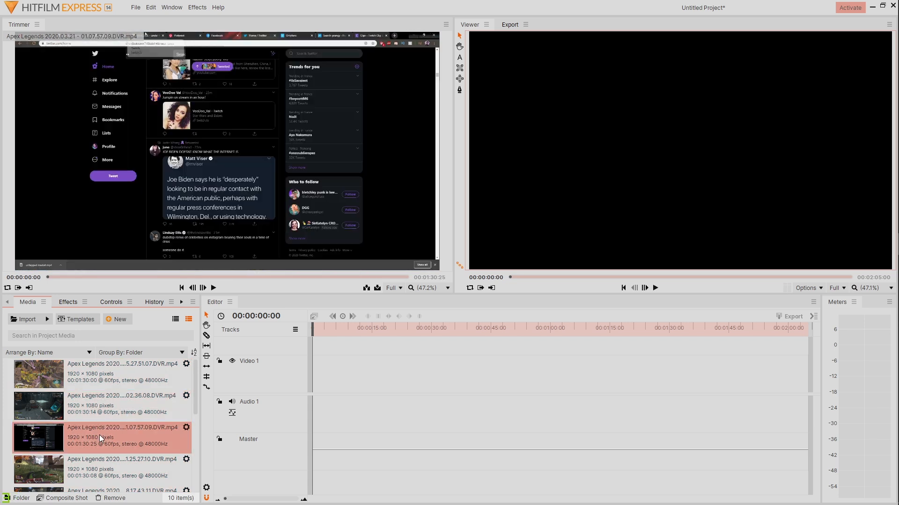
pyautogui.click(83, 379)
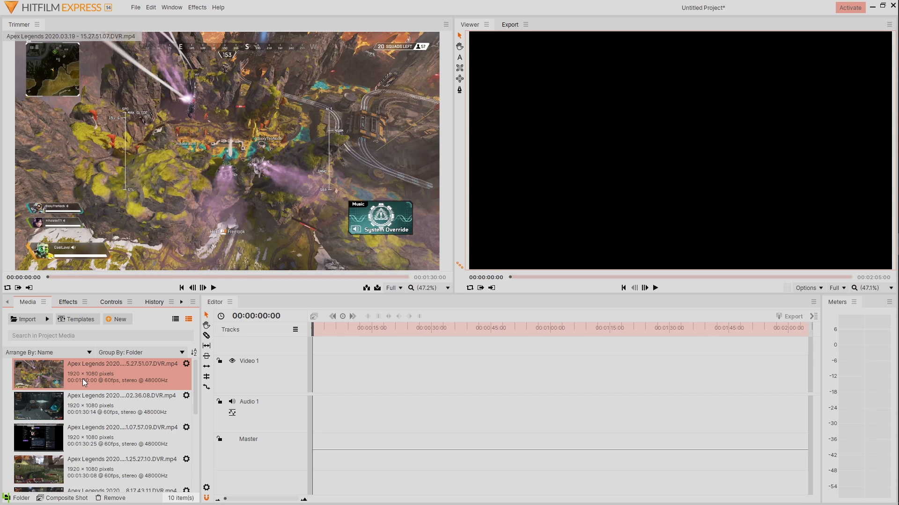
pyautogui.click(113, 403)
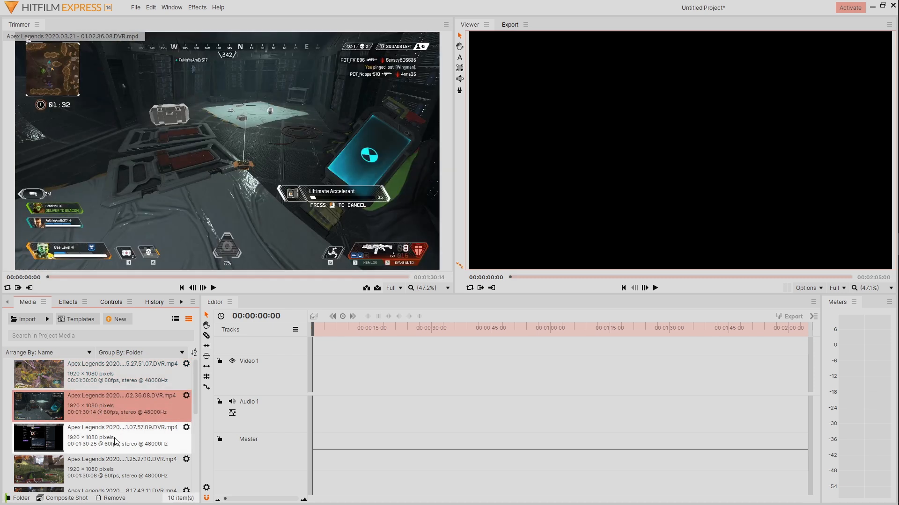
pyautogui.click(116, 482)
pyautogui.scroll(-5, 107, 468)
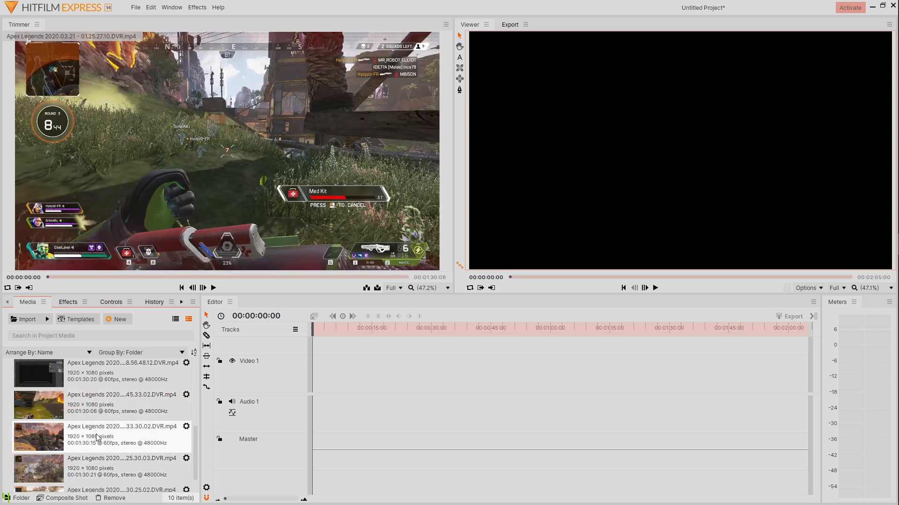
pyautogui.click(102, 411)
pyautogui.click(114, 468)
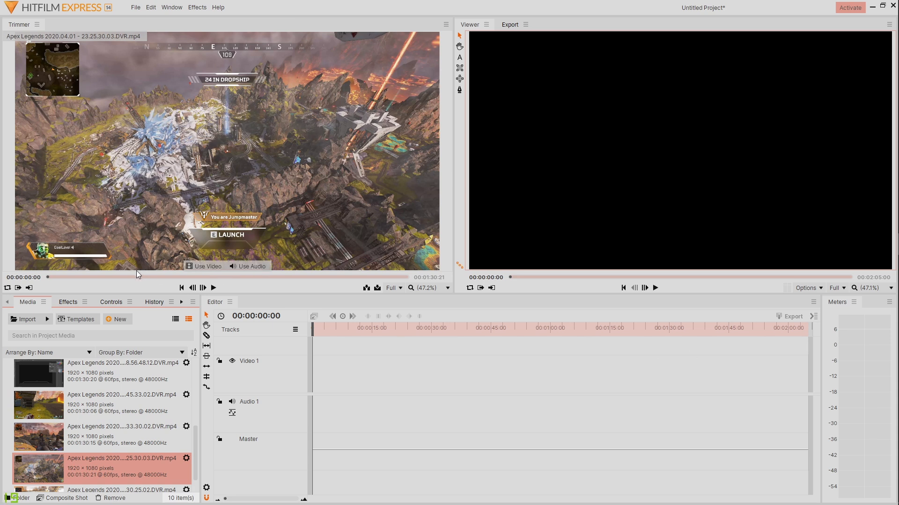
# - Scrub through the loaded 23.25.30.03 clip in the Trimmer and play its last section from about 00:01:21:33
pyautogui.click(65, 275)
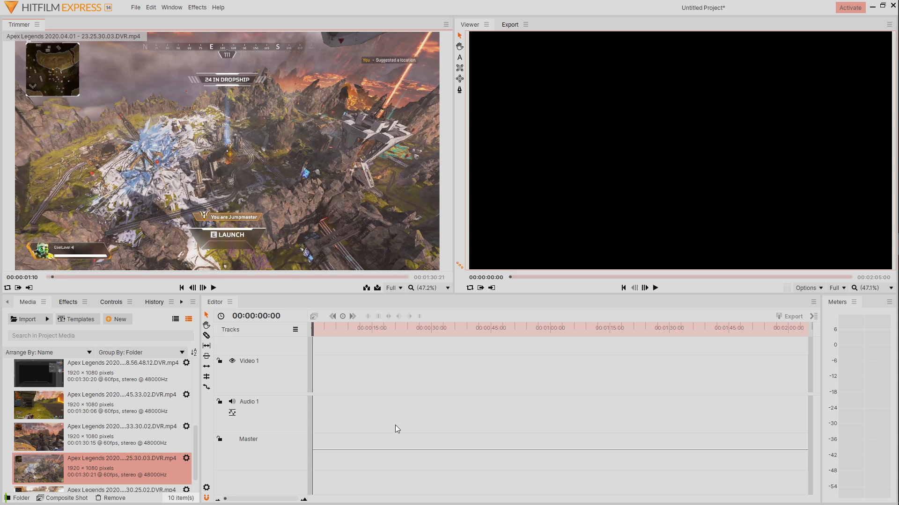
pyautogui.moveTo(84, 277); pyautogui.dragTo(372, 280)
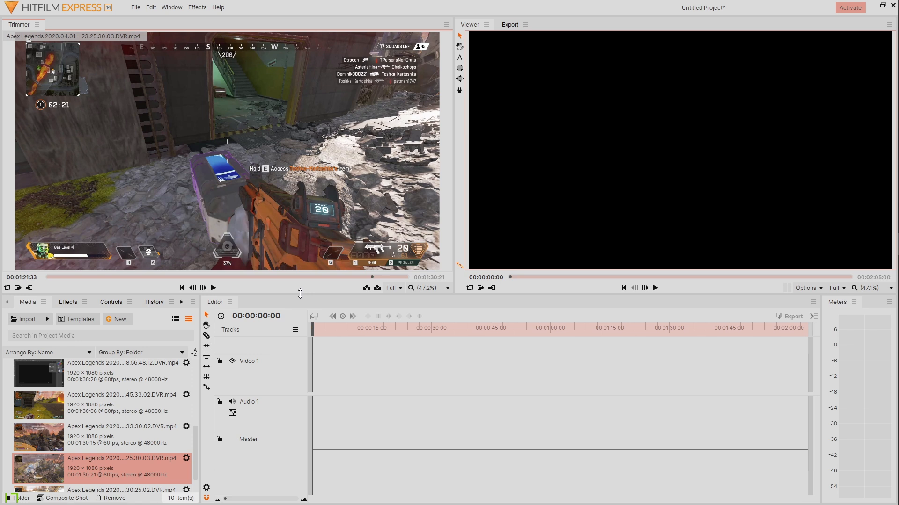
pyautogui.press('space')
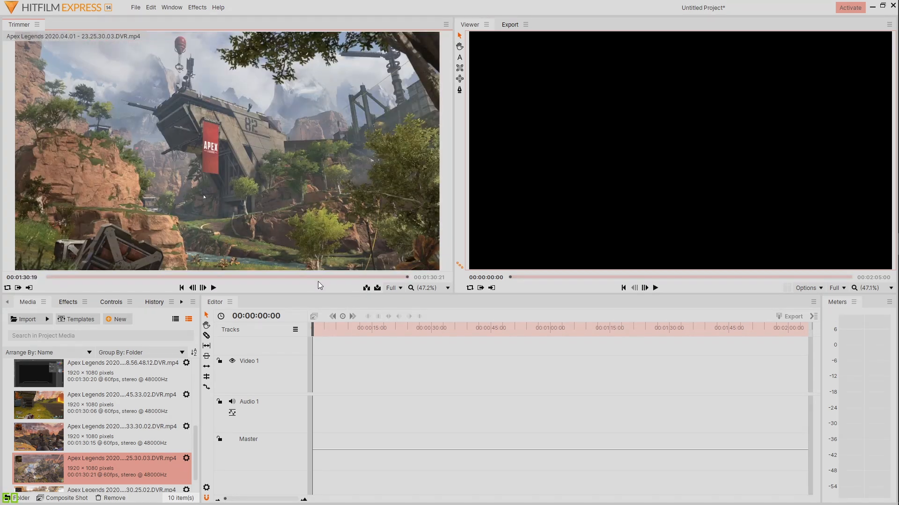
# - Load Apex Legends 2020.04.01 - 00.33.30.02.DVR.mp4 in the Trimmer and set its in point at 00:01:09:40
pyautogui.moveTo(137, 435); pyautogui.dragTo(137, 380)
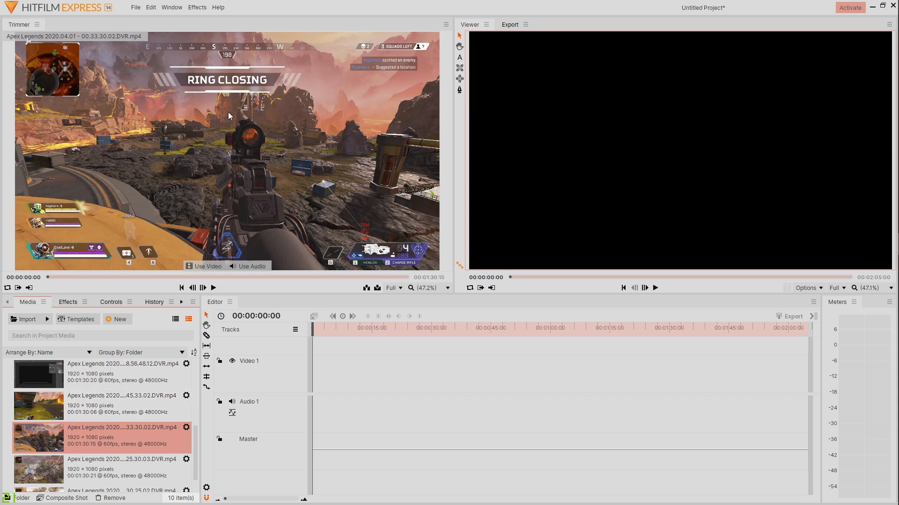
pyautogui.moveTo(187, 248)
pyautogui.moveTo(162, 276); pyautogui.dragTo(325, 272)
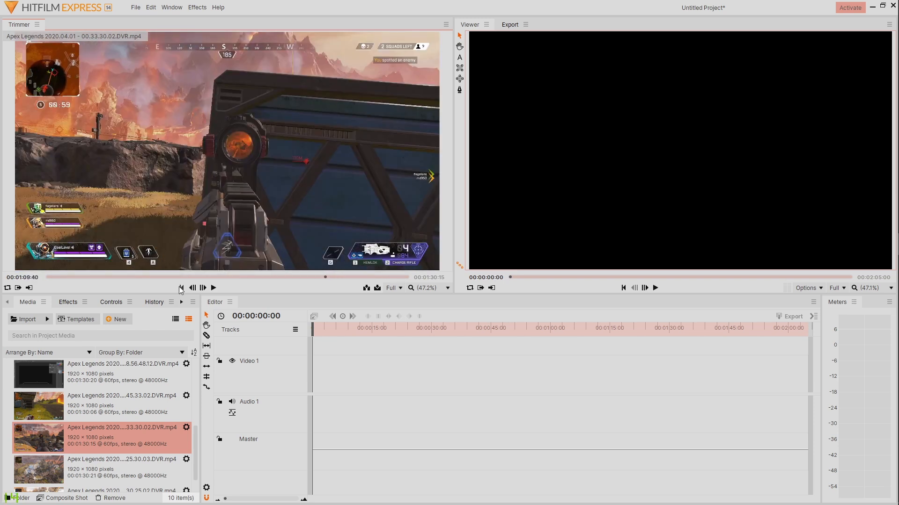
pyautogui.moveTo(230, 256)
pyautogui.moveTo(290, 253)
pyautogui.click(19, 289)
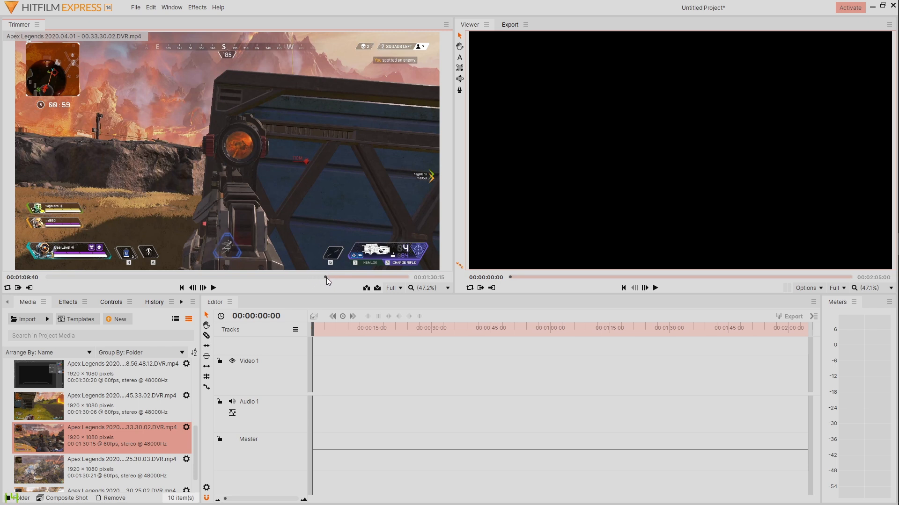
# - Set the clip's out point at 00:01:15:26 on the champion screen and place the trimmed clip at the start of the timeline
pyautogui.press('space')
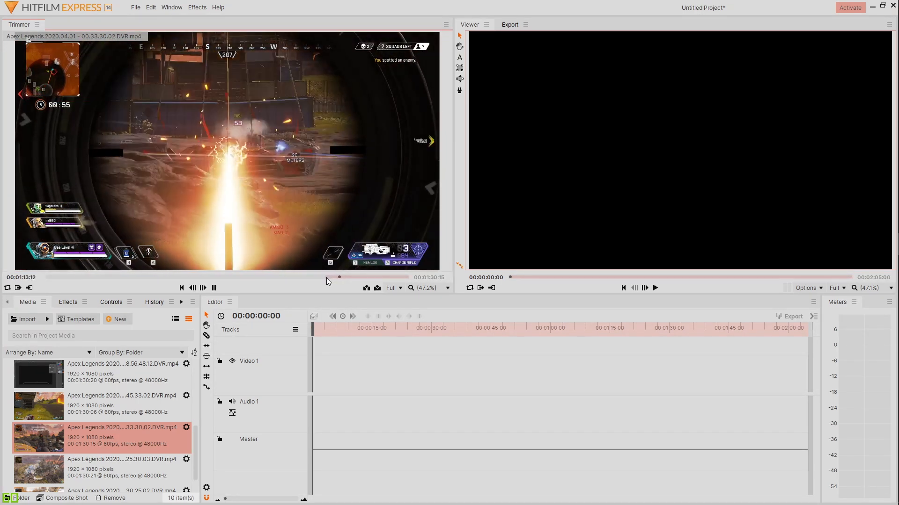
pyautogui.press('space')
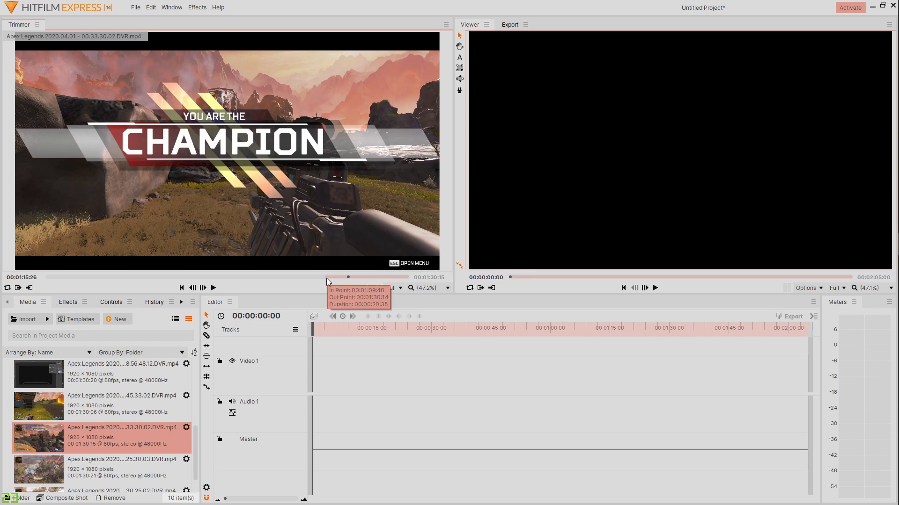
pyautogui.press('o')
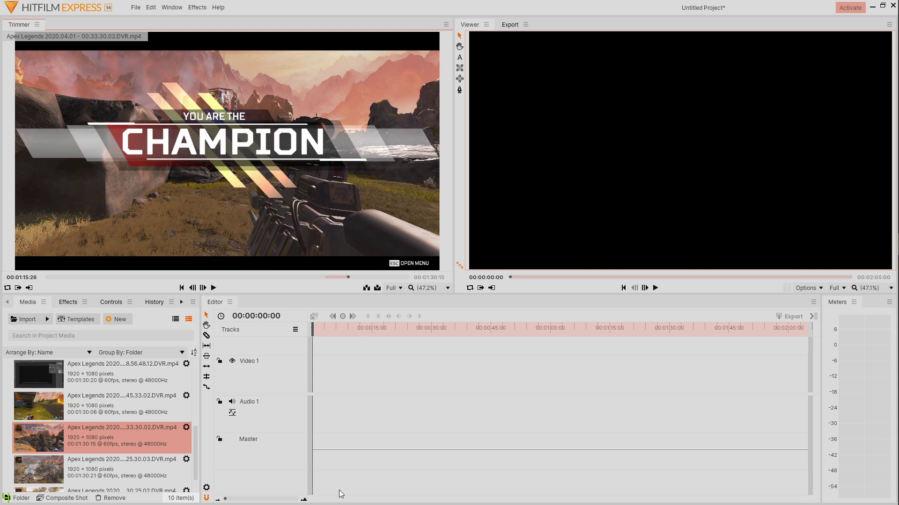
pyautogui.moveTo(263, 158); pyautogui.dragTo(316, 403)
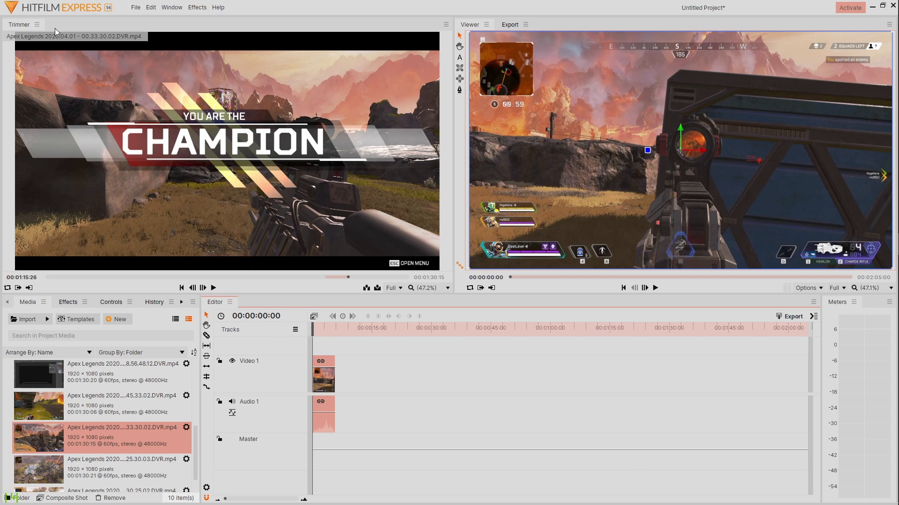
# - Play back the trimmed clip on the timeline from its start
pyautogui.click(14, 23)
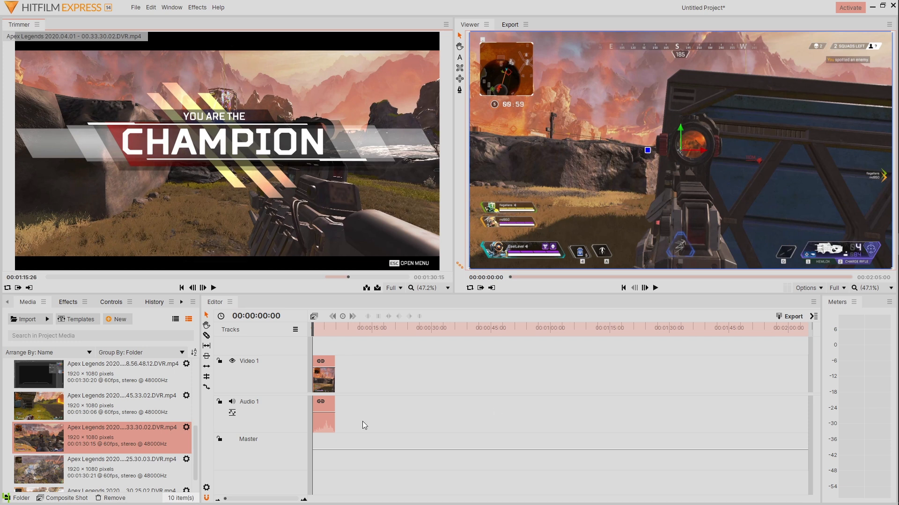
pyautogui.click(218, 304)
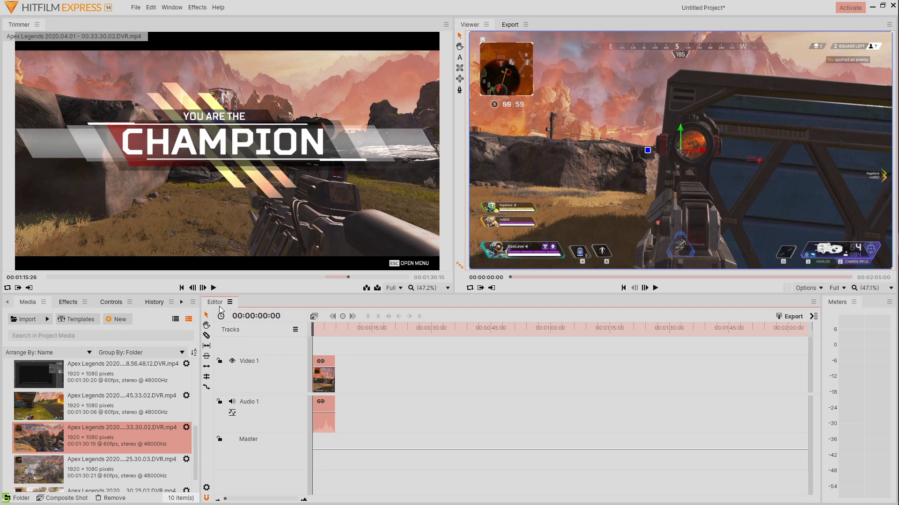
pyautogui.press('space')
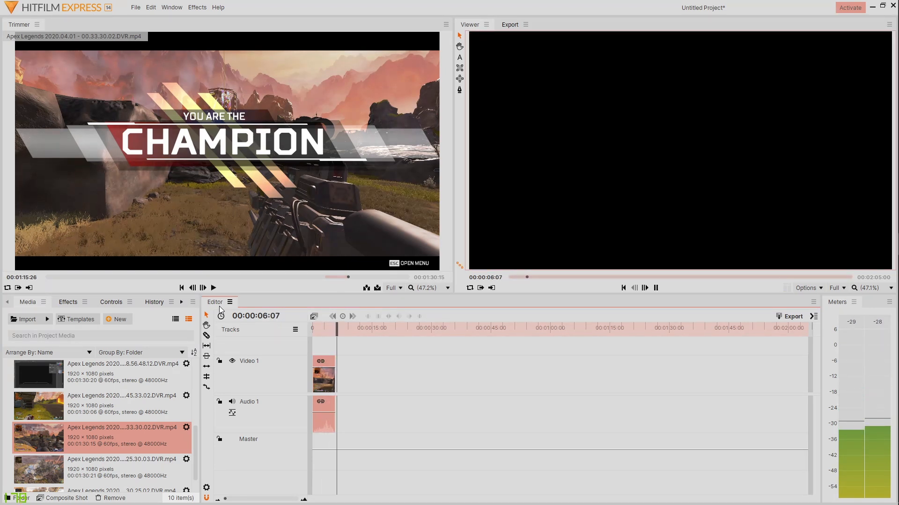
# - Trim Apex Legends 2020.03.21 - 01.25.27.10.DVR.mp4 to 00:01:14:00 through 00:01:17:17 and place it directly after the first timeline clip
pyautogui.moveTo(160, 271)
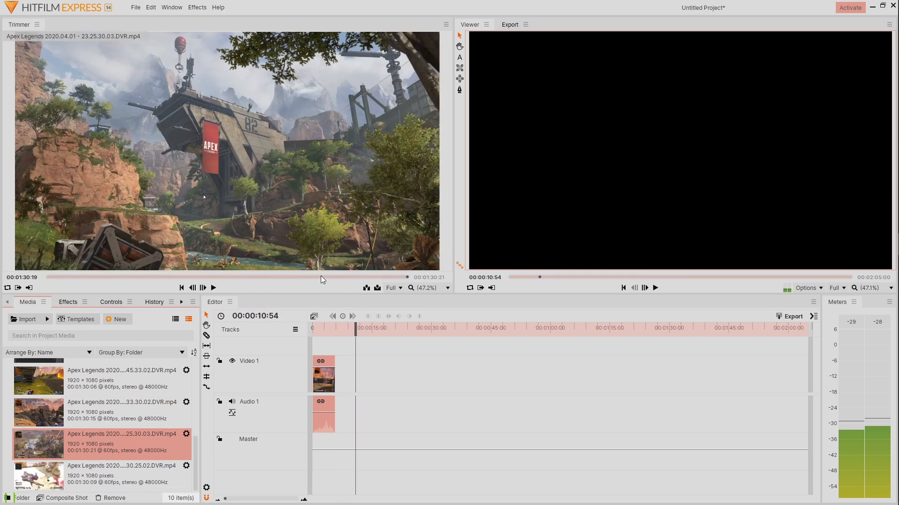
pyautogui.click(322, 276)
pyautogui.click(336, 277)
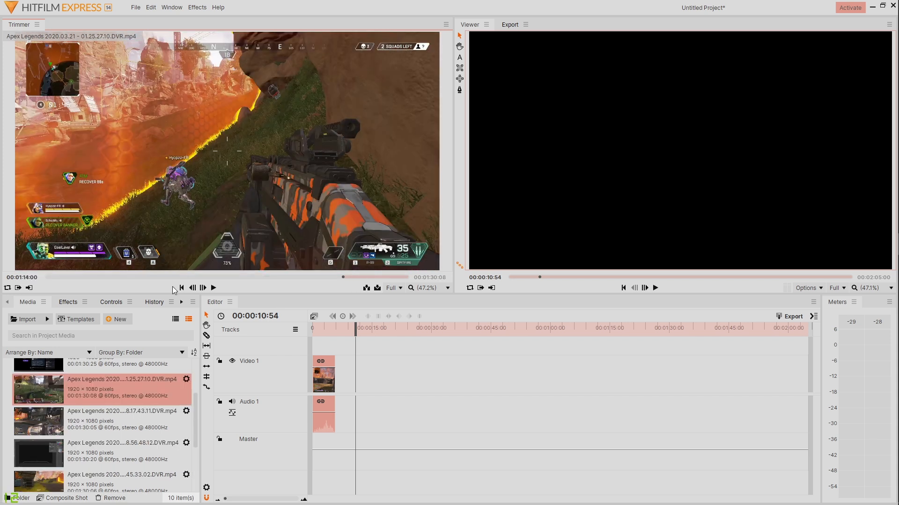
pyautogui.press('space')
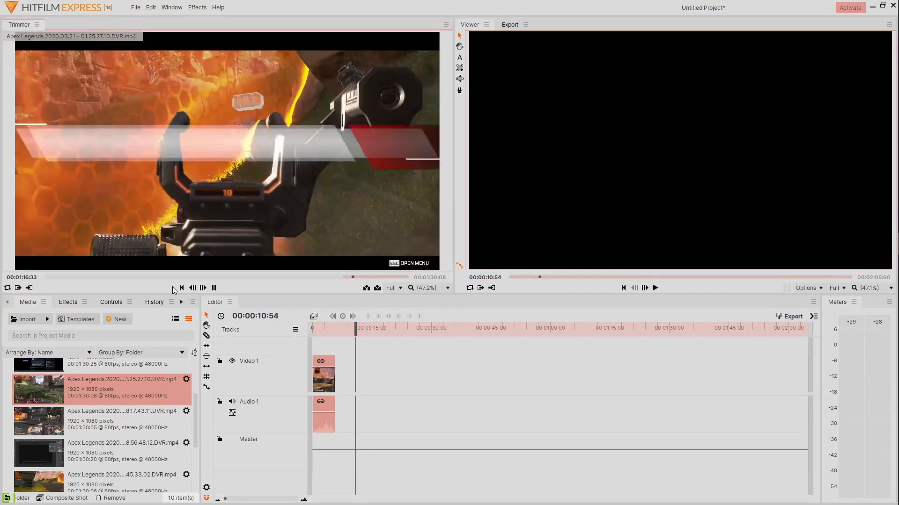
pyautogui.press('space')
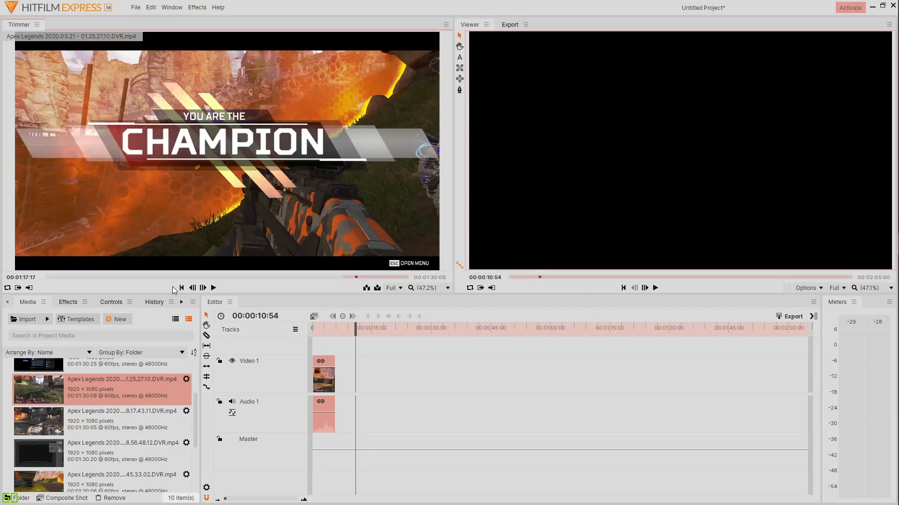
pyautogui.moveTo(174, 189); pyautogui.dragTo(340, 387)
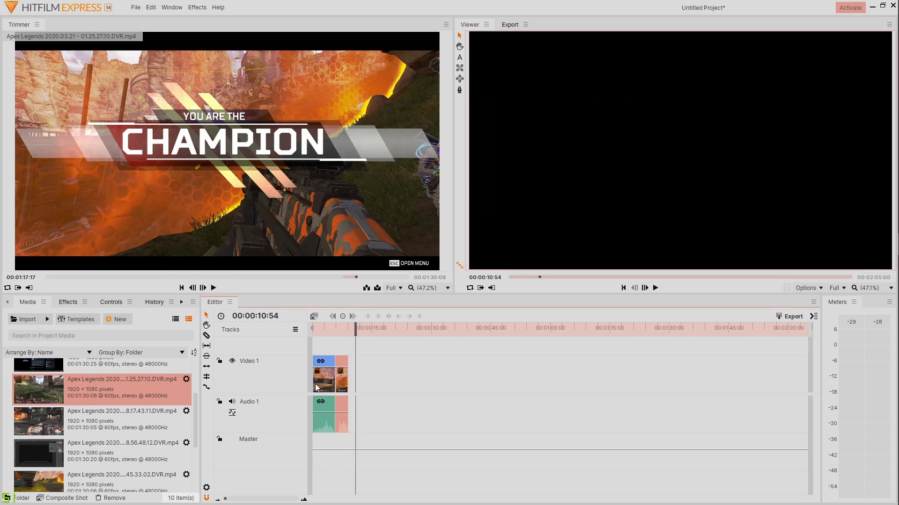
# - Trim Apex Legends 2020.03.21 - 18.17.43.11.DVR.mp4 to its final moments, ending on the champion screen, and place it directly after the second timeline clip
pyautogui.click(95, 429)
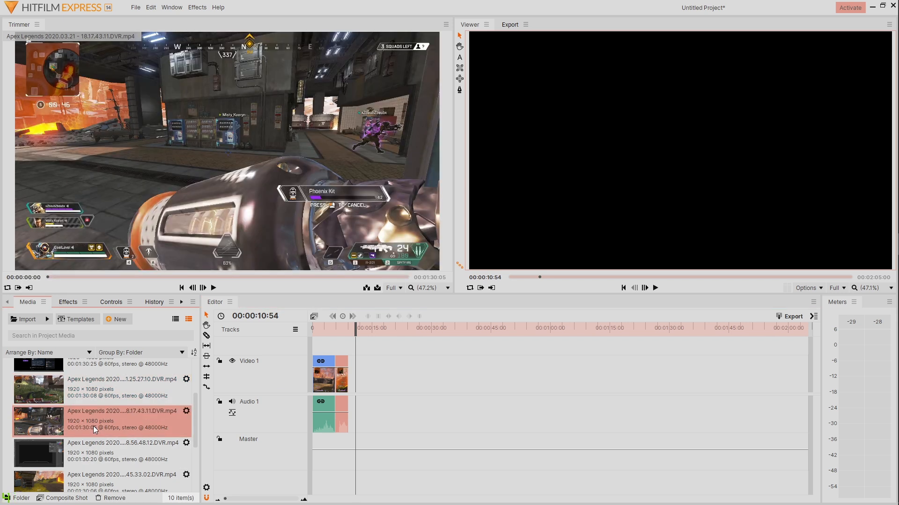
pyautogui.click(341, 277)
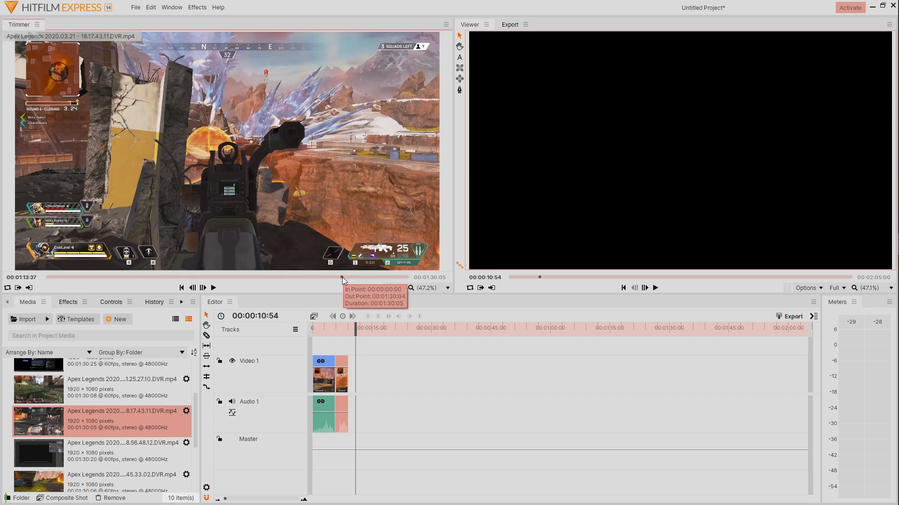
pyautogui.moveTo(341, 277); pyautogui.dragTo(383, 277)
pyautogui.moveTo(383, 277); pyautogui.dragTo(372, 277)
pyautogui.press('i')
pyautogui.press('space')
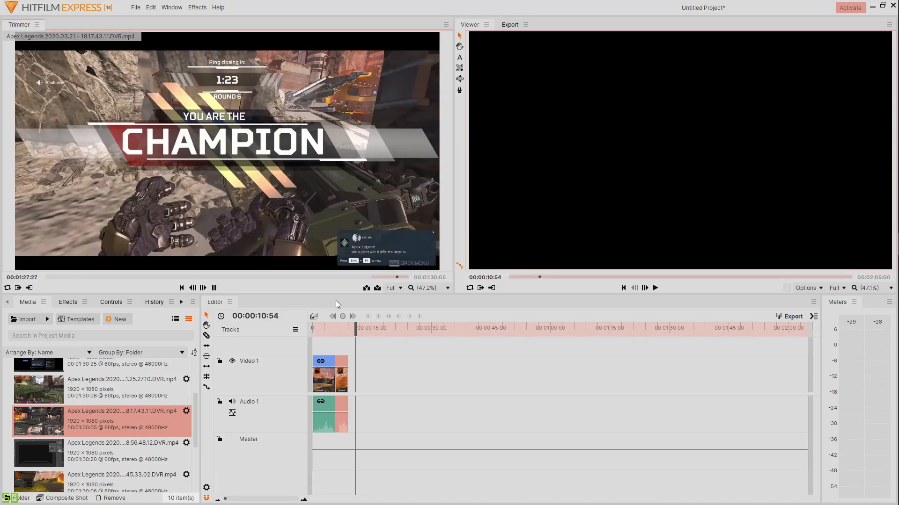
pyautogui.press('space')
pyautogui.press('o')
pyautogui.moveTo(272, 210); pyautogui.dragTo(352, 388)
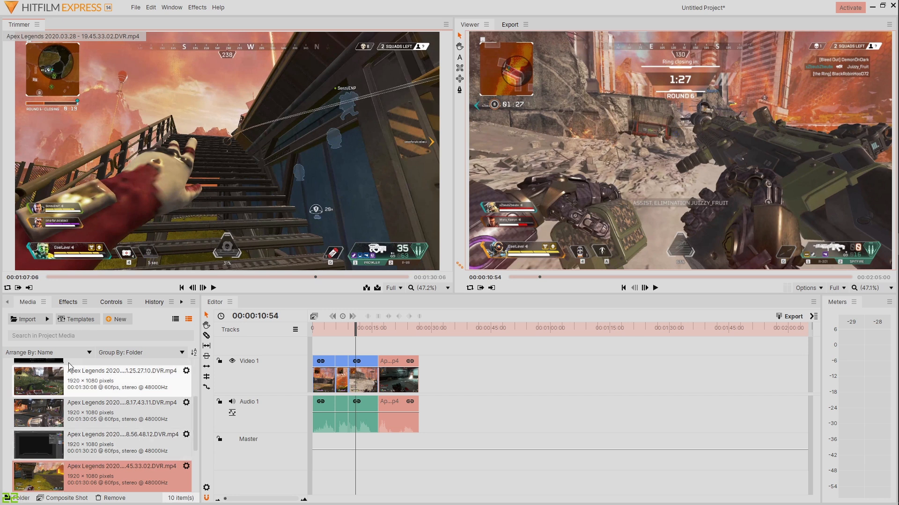
# - Trim Apex Legends 2020.03.28 - 19.45.33.02.DVR.mp4 and Apex Legends 2020.03.19 - 15.27.51.07.DVR.mp4 and append both to the timeline in that order
pyautogui.click(322, 274)
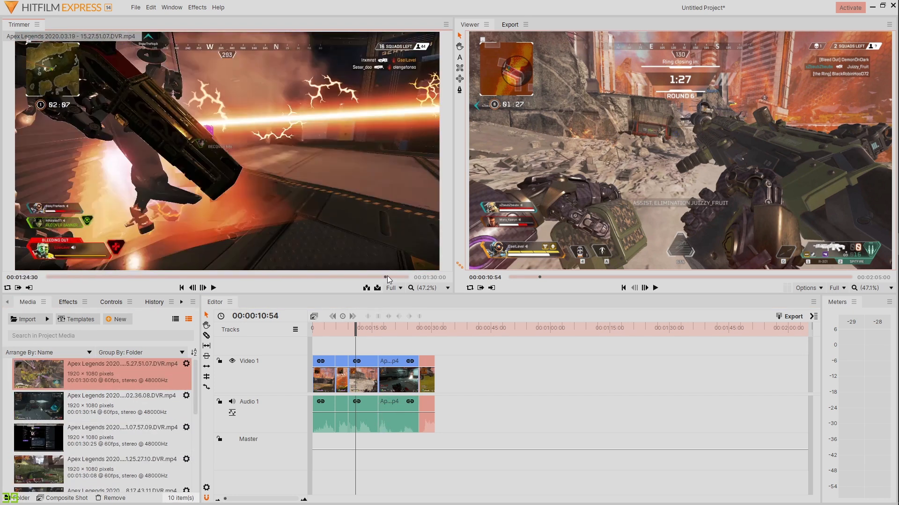
pyautogui.moveTo(387, 276); pyautogui.dragTo(210, 276)
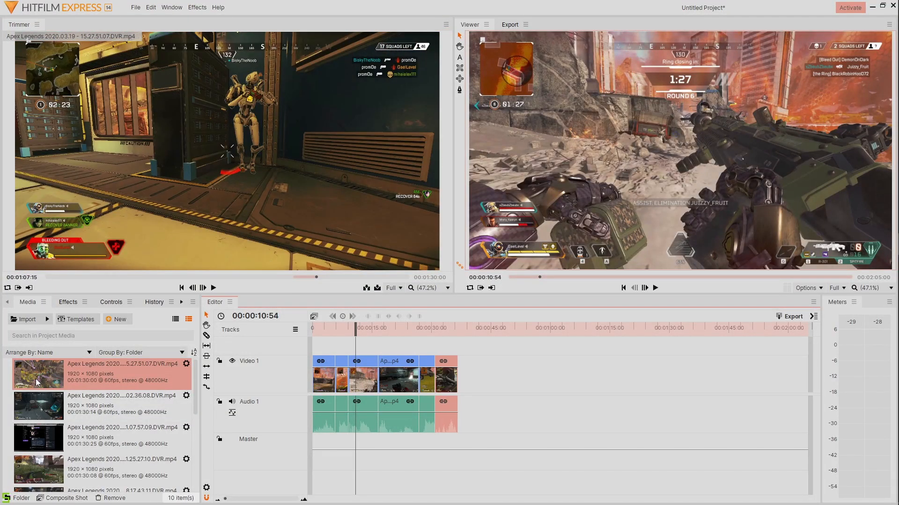
pyautogui.click(28, 321)
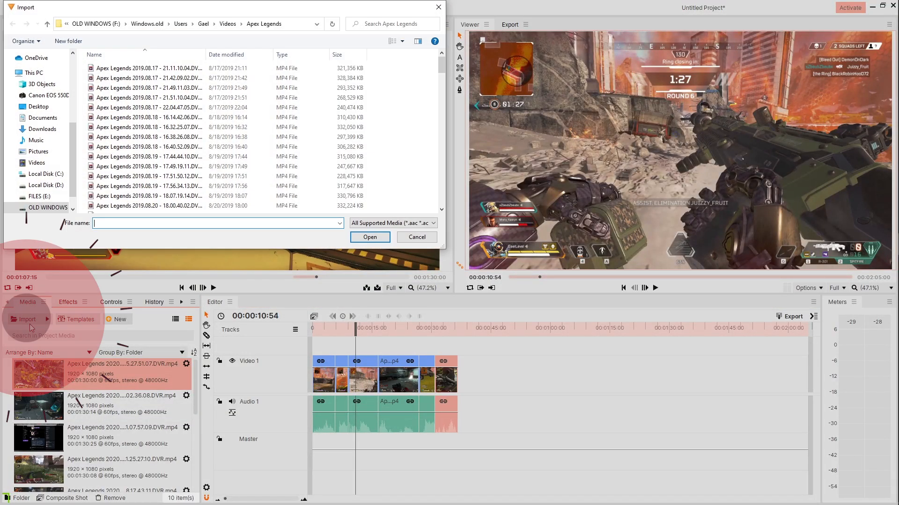
pyautogui.click(423, 238)
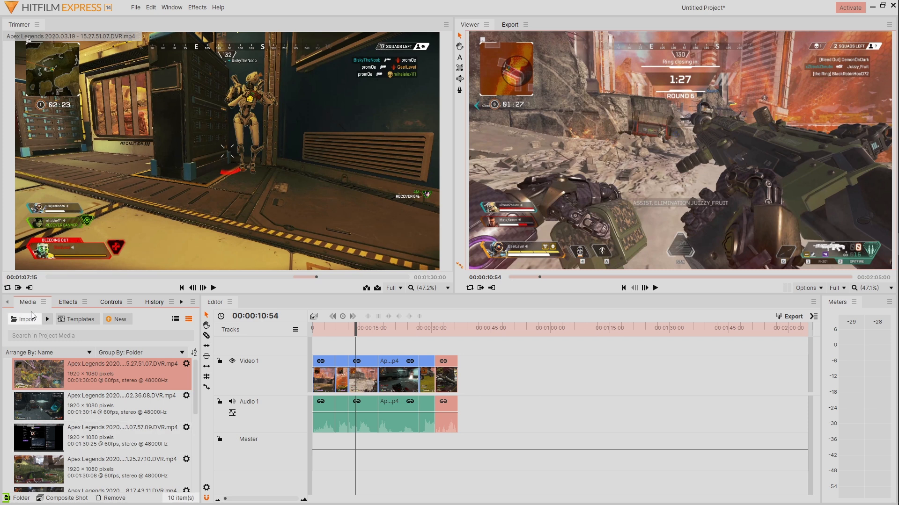
pyautogui.click(140, 8)
pyautogui.click(139, 9)
# - Import ten consecutive gameplay clips from the Apex Legends videos folder, starting with Apex Legends 2019.08.19 - 18.07.19.14.DVR.mp4
pyautogui.click(24, 320)
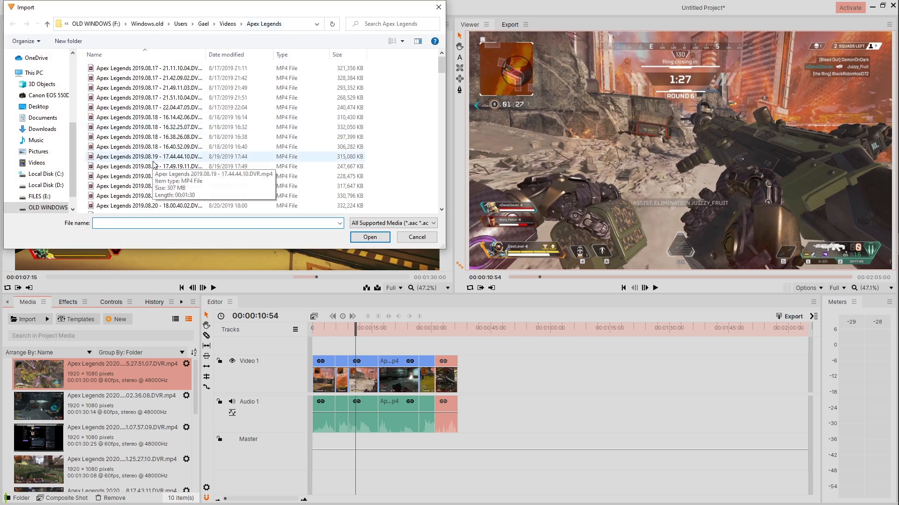
pyautogui.scroll(-3, 161, 136)
pyautogui.click(156, 107)
pyautogui.keyDown('shift'); pyautogui.click(159, 194); pyautogui.keyUp('shift')
pyautogui.click(371, 239)
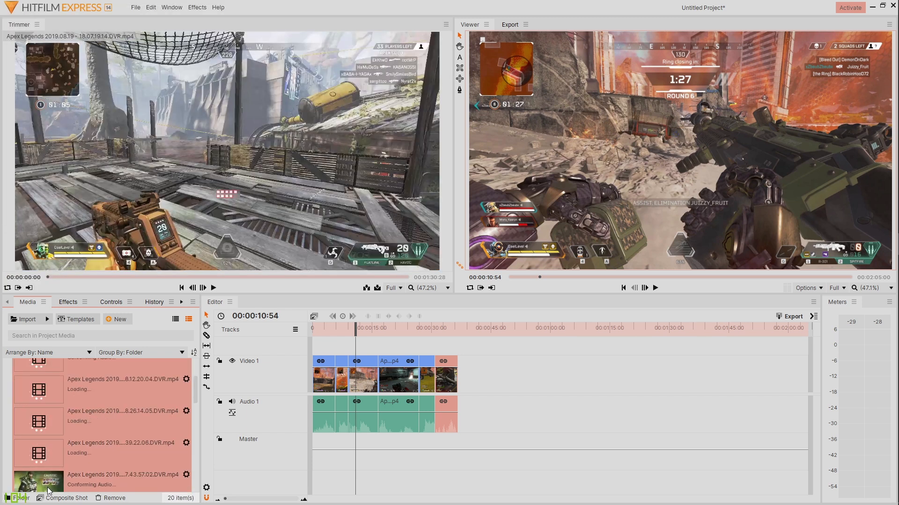
pyautogui.scroll(-3, 29, 454)
pyautogui.scroll(3, 29, 454)
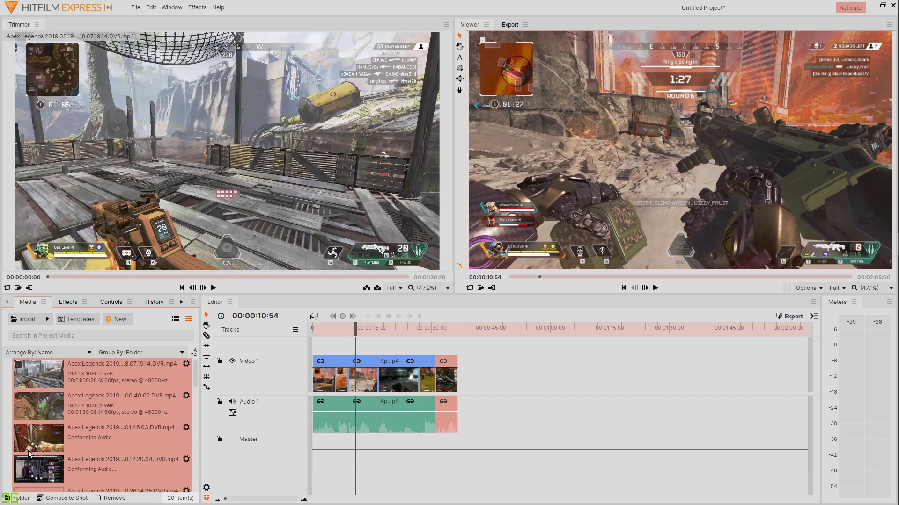
# - Preview Apex Legends 2019.08.19 - 18.07.19.14.DVR.mp4 in the Trimmer from 00:01:11:56
pyautogui.click(138, 373)
pyautogui.click(334, 277)
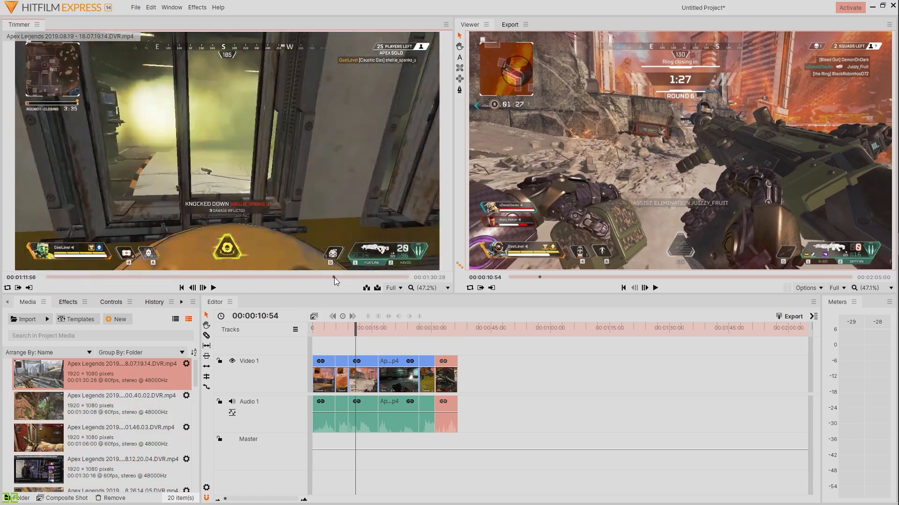
pyautogui.press('space')
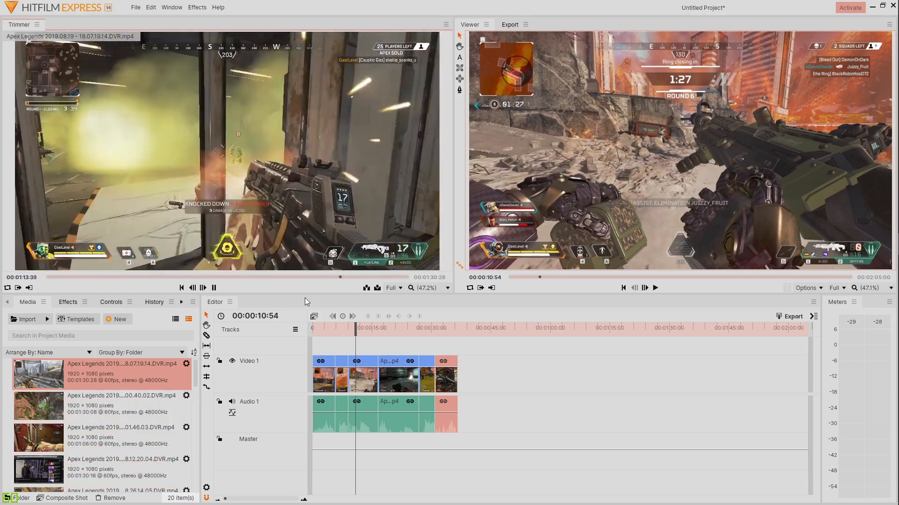
pyautogui.click(286, 277)
# - Set in and out points for Apex Legends 2019.08.20 - 18.00.40.02.DVR.mp4 and append the trimmed clip to the timeline
pyautogui.doubleClick(103, 405)
pyautogui.click(339, 277)
pyautogui.click(315, 277)
pyautogui.press('i')
pyautogui.press('o')
pyautogui.moveTo(281, 211); pyautogui.dragTo(461, 379)
# - Set the in point of Apex Legends 2019.08.20 - 18.01.46.03.DVR.mp4 to 00:00:58:07, keep its ending, and append it to the timeline
pyautogui.doubleClick(106, 432)
pyautogui.click(382, 277)
pyautogui.click(365, 277)
pyautogui.press('i')
pyautogui.click(407, 277)
pyautogui.moveTo(384, 234); pyautogui.dragTo(476, 378)
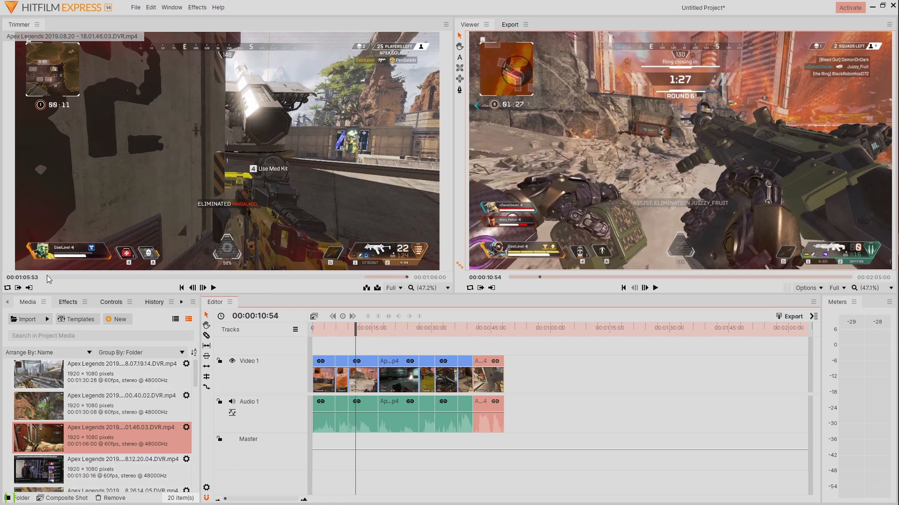
# - Load Apex Legends 2019.08.20 - 18.12.20.04.DVR.mp4 in the Trimmer and examine the options for using only its video or audio
pyautogui.moveTo(47, 275)
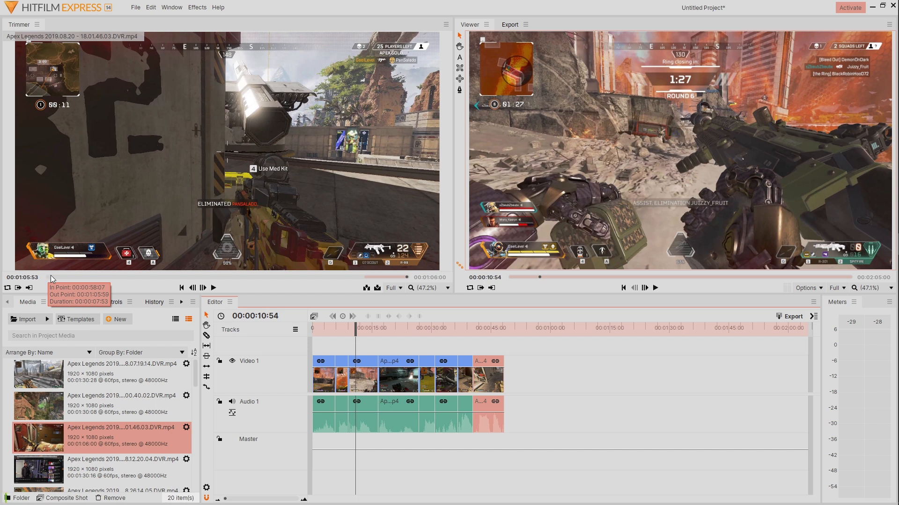
pyautogui.moveTo(144, 94)
pyautogui.click(107, 477)
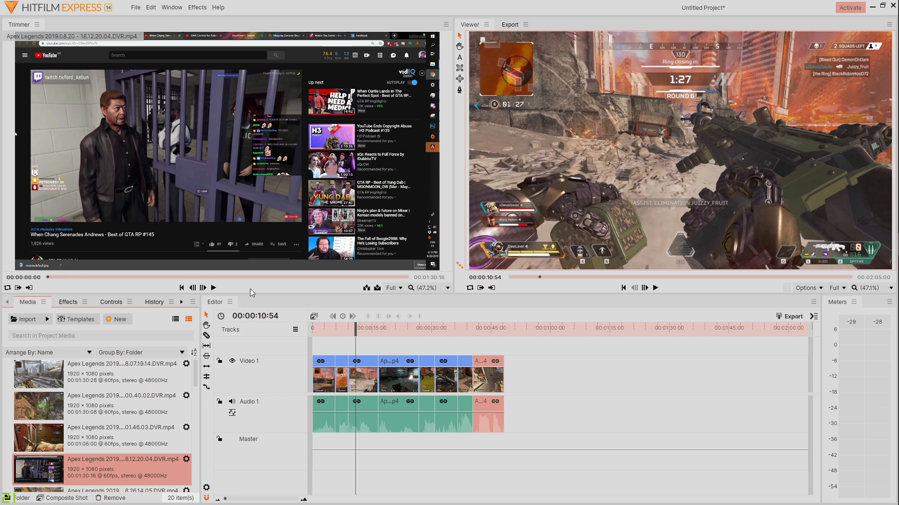
pyautogui.moveTo(189, 189)
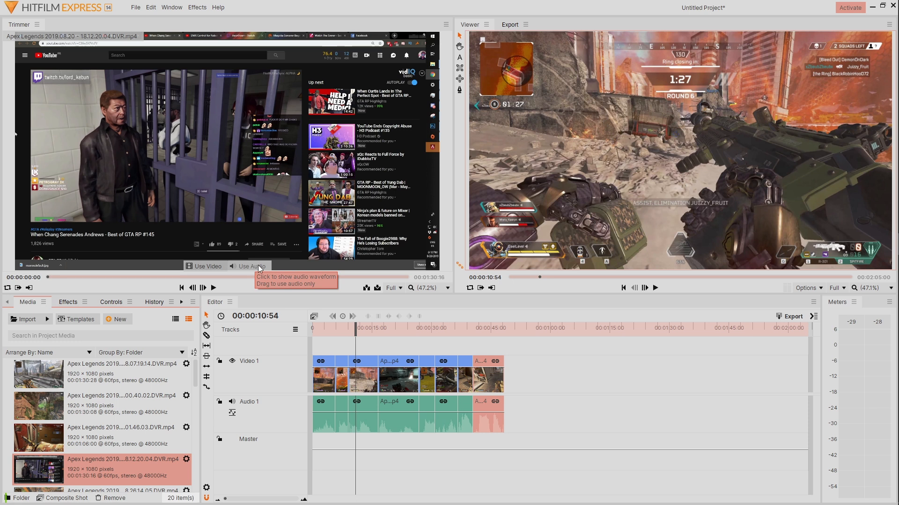
# - Play back the whole assembled timeline from its start and stop past the last clip
pyautogui.click(317, 330)
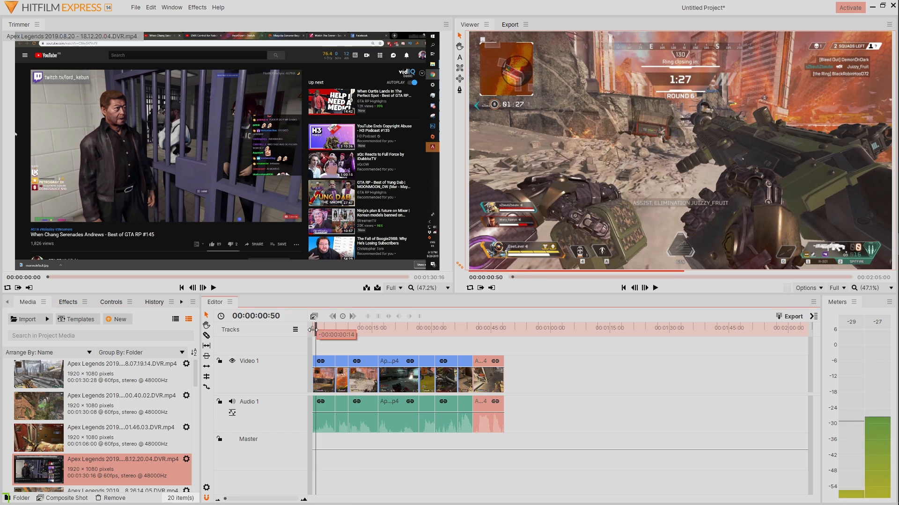
pyautogui.press('space')
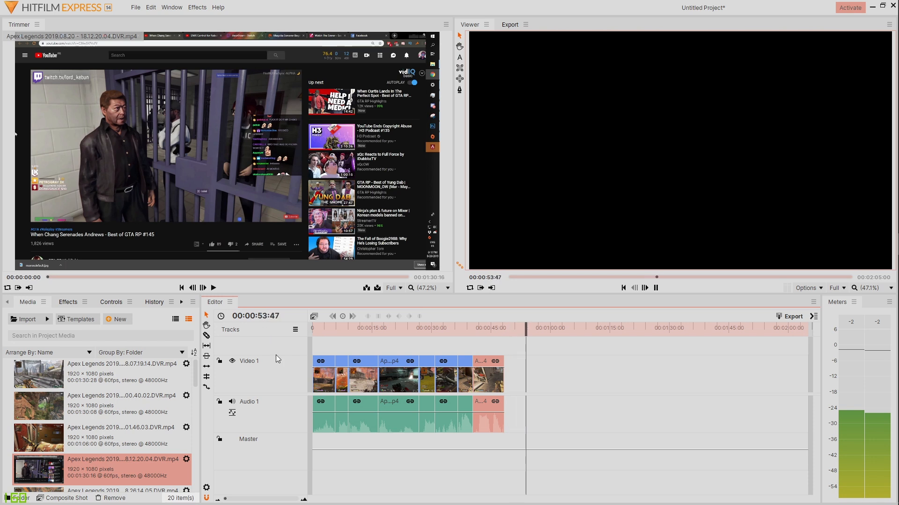
pyautogui.press('space')
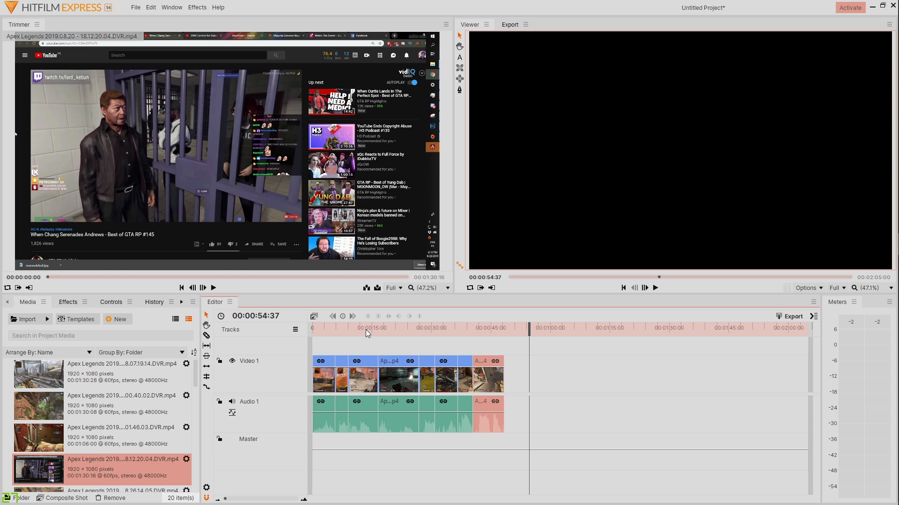
# - Slice the third timeline clip at 00:00:11:41
pyautogui.click(206, 336)
pyautogui.moveTo(346, 330)
pyautogui.mouseDown()
pyautogui.moveTo(338, 331)
pyautogui.moveTo(359, 330)
pyautogui.mouseUp()
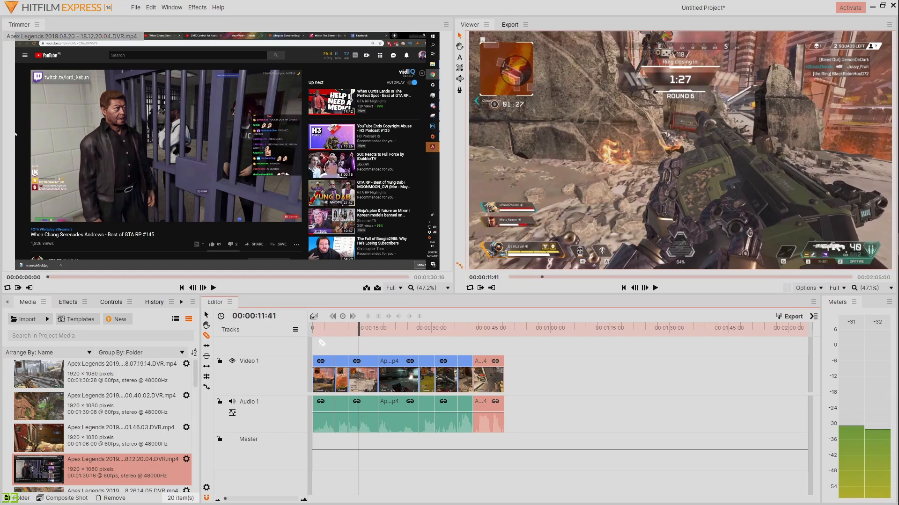
pyautogui.click(206, 336)
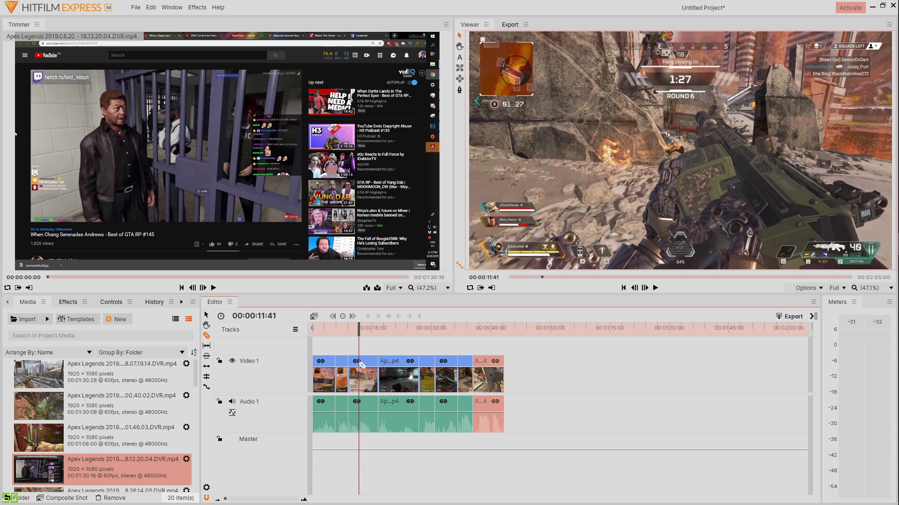
pyautogui.click(360, 363)
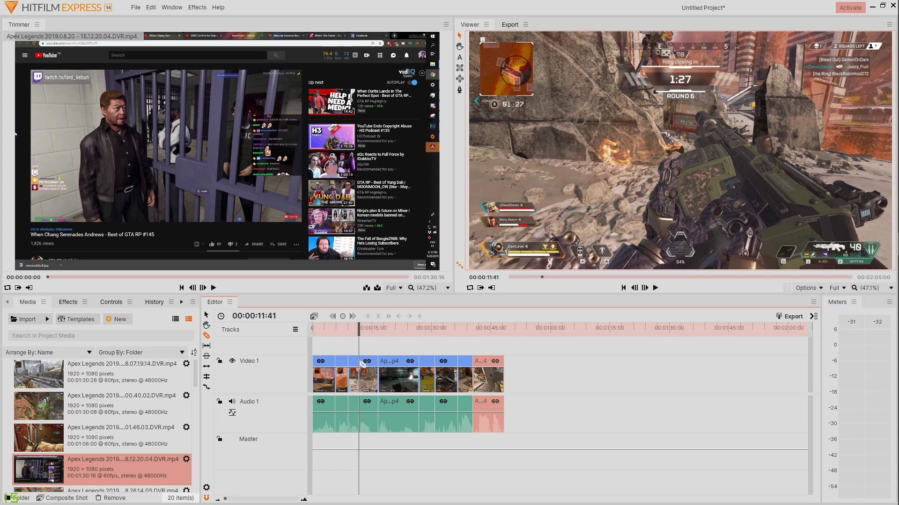
# - Cut the first piece of the sliced third clip out of the timeline
pyautogui.click(207, 317)
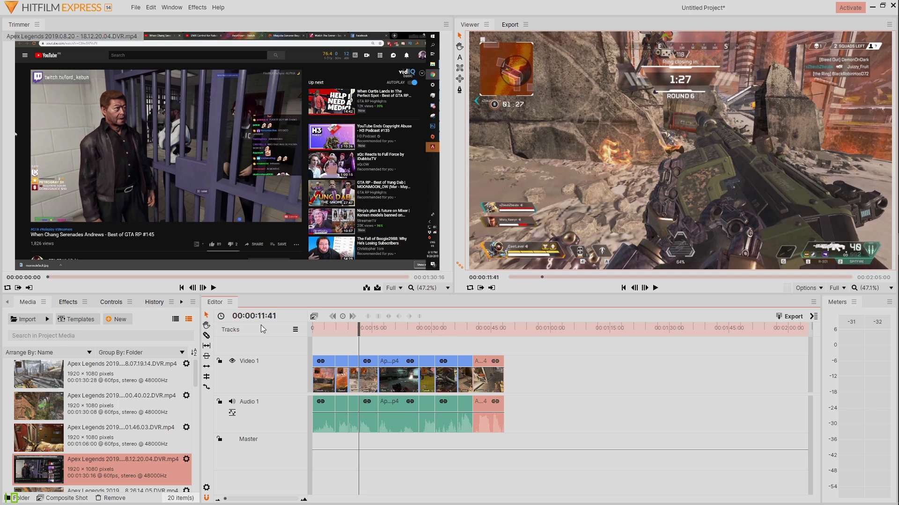
pyautogui.click(354, 364)
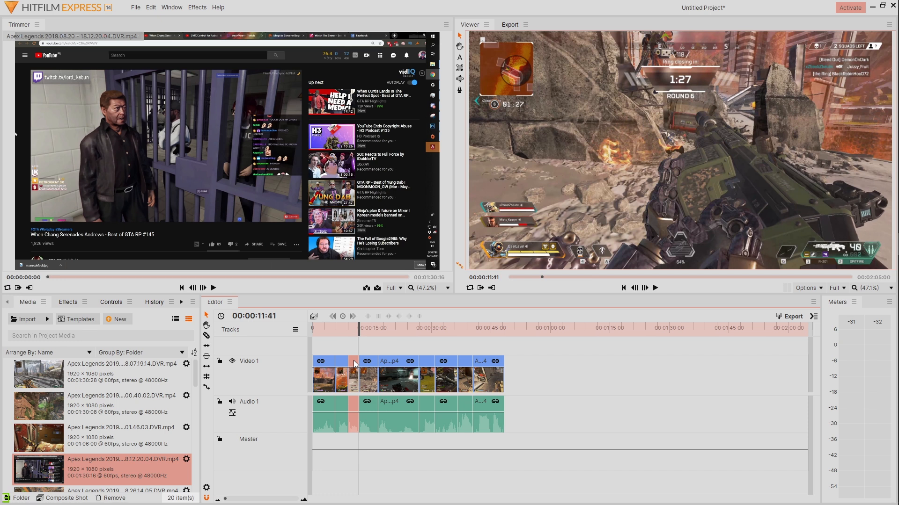
pyautogui.rightClick(355, 364)
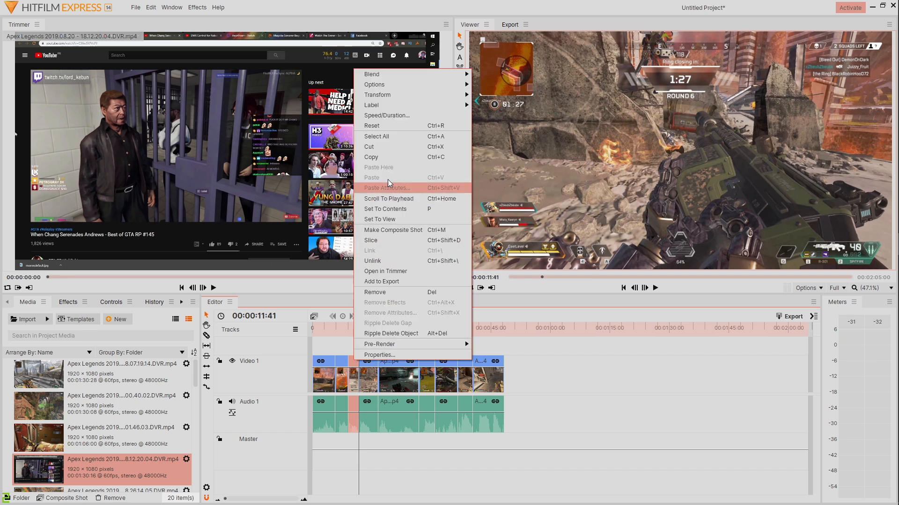
pyautogui.click(388, 149)
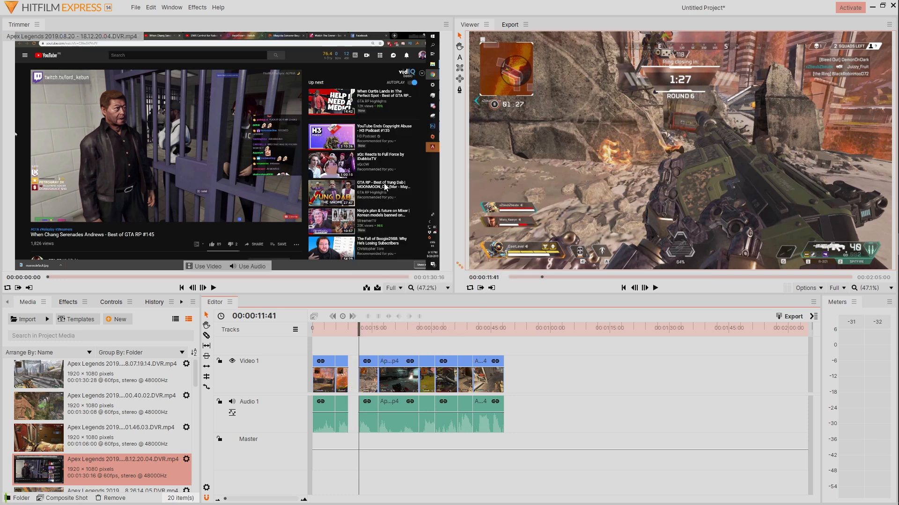
# - Select all clips after the gap and move them together against the end of the second clip to close it
pyautogui.moveTo(366, 347); pyautogui.dragTo(500, 405)
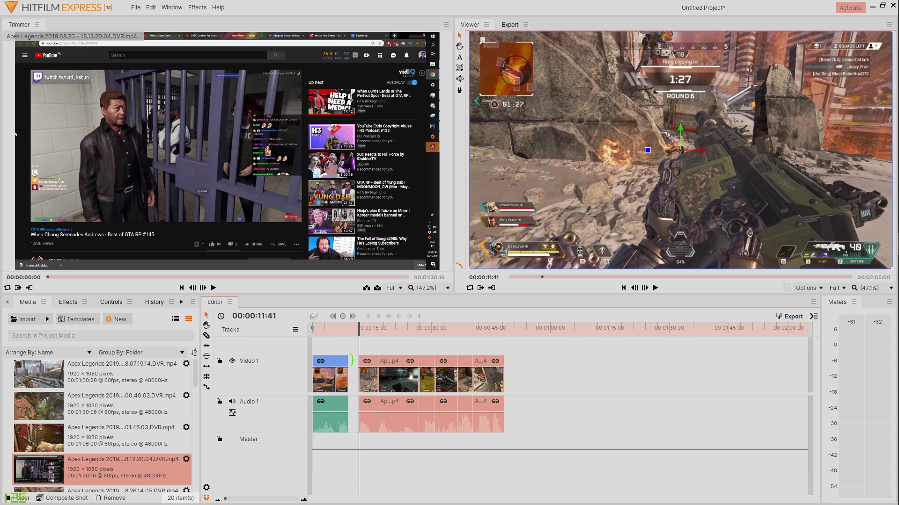
pyautogui.click(355, 364)
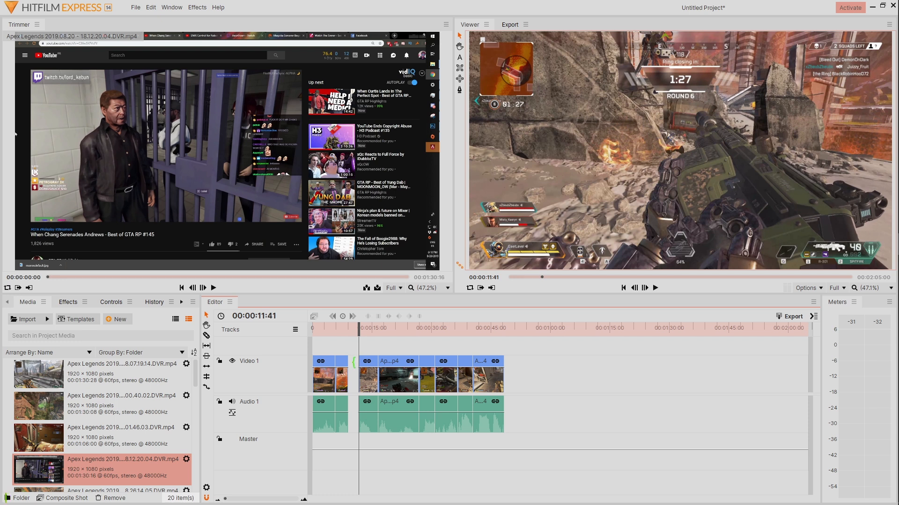
pyautogui.moveTo(364, 344); pyautogui.dragTo(504, 383)
pyautogui.moveTo(366, 367); pyautogui.dragTo(363, 367)
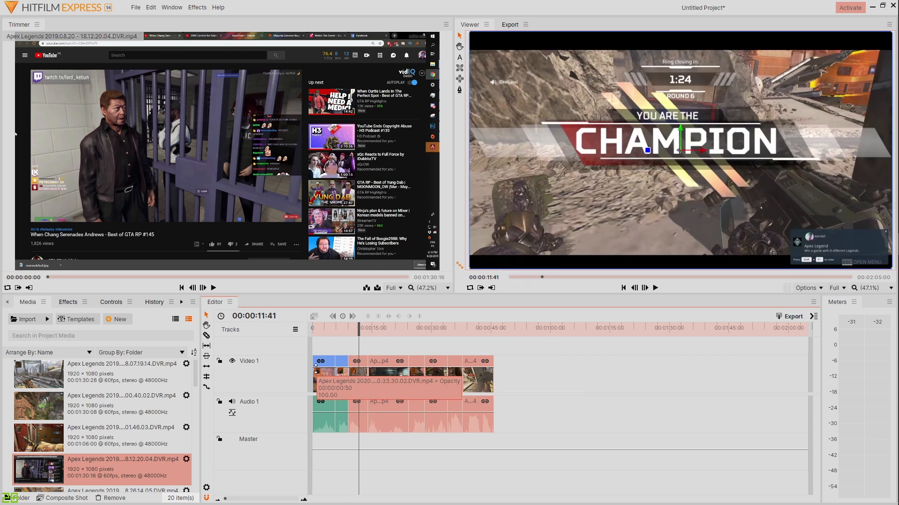
pyautogui.click(412, 345)
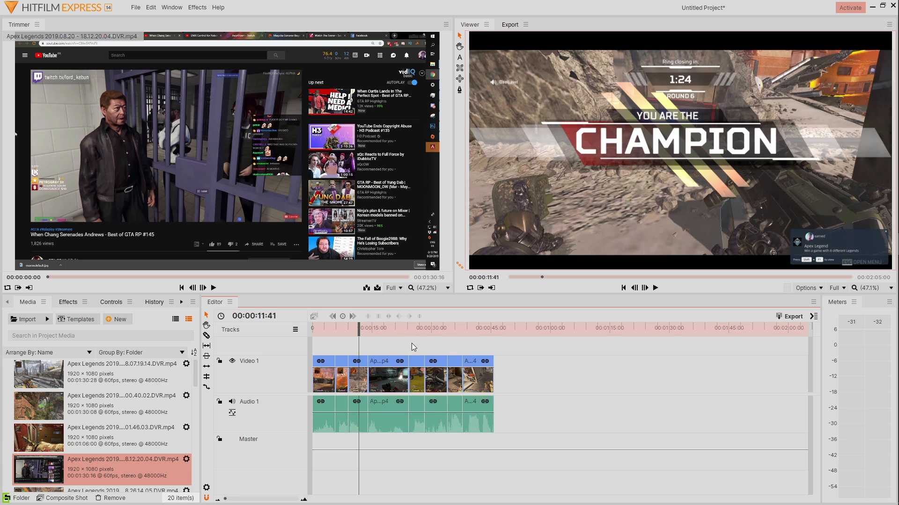
# - Start exporting the timeline and create a folder named HITFILM inside VIDEOS on the FILES (E:) drive
pyautogui.click(135, 7)
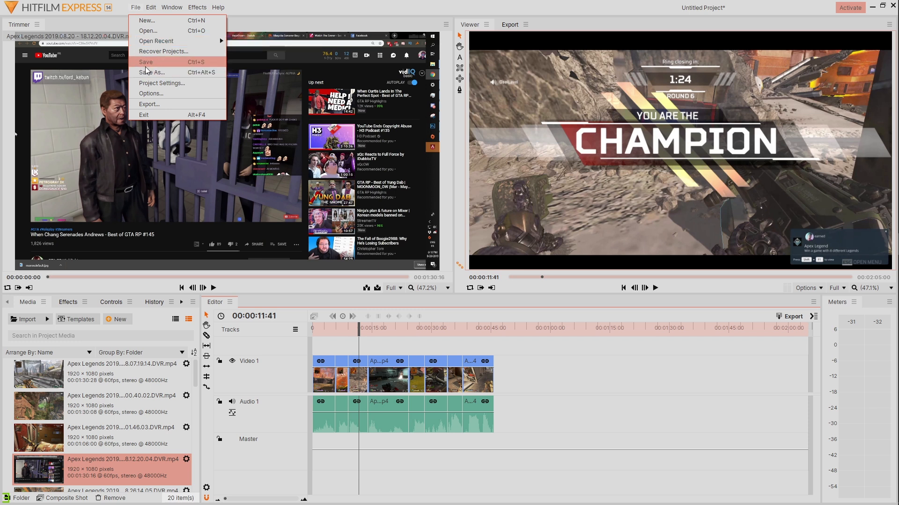
pyautogui.click(150, 105)
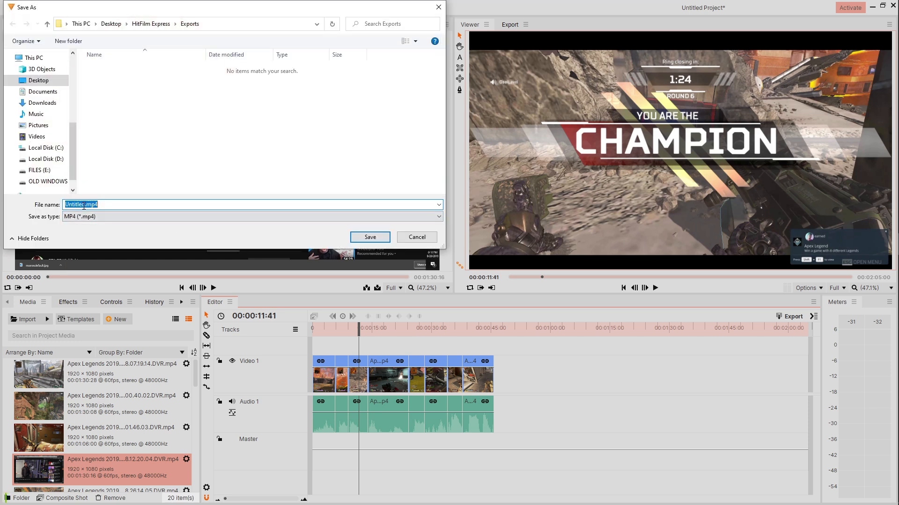
pyautogui.moveTo(201, 14); pyautogui.dragTo(227, 34)
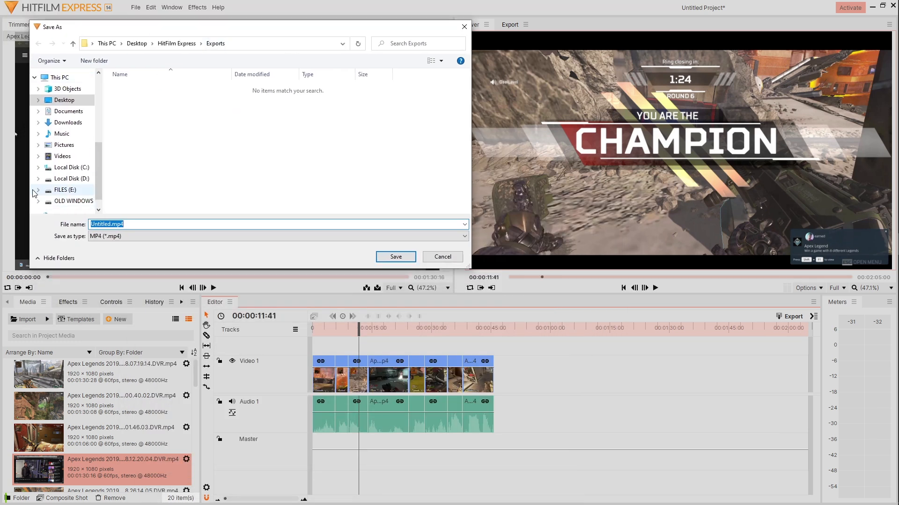
pyautogui.click(49, 191)
pyautogui.scroll(-5, 199, 135)
pyautogui.doubleClick(140, 170)
pyautogui.click(99, 64)
pyautogui.write('HITFILM')
pyautogui.press('Return')
# - Export the timeline as an MP4 named 1rst video into the HITFILM folder inside VIDEOS on FILES (E:)
pyautogui.doubleClick(135, 107)
pyautogui.click(230, 227)
pyautogui.write('1rst video')
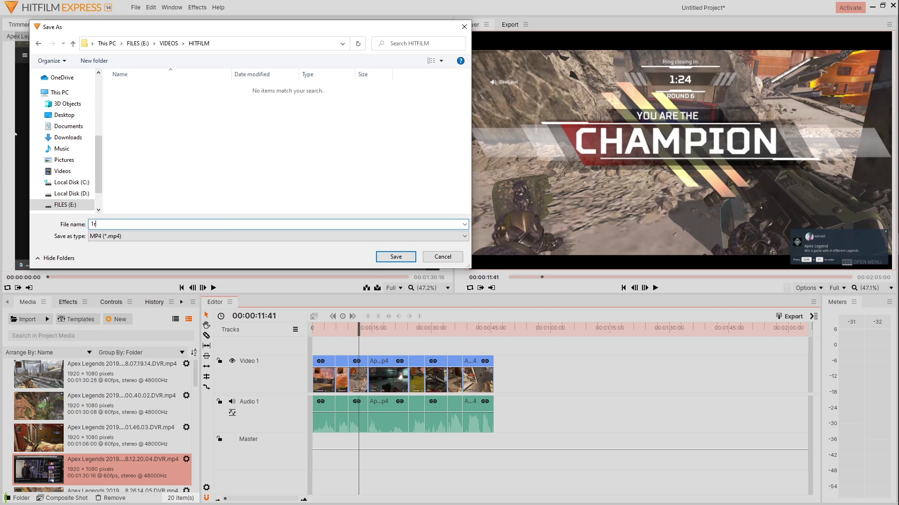
pyautogui.click(383, 257)
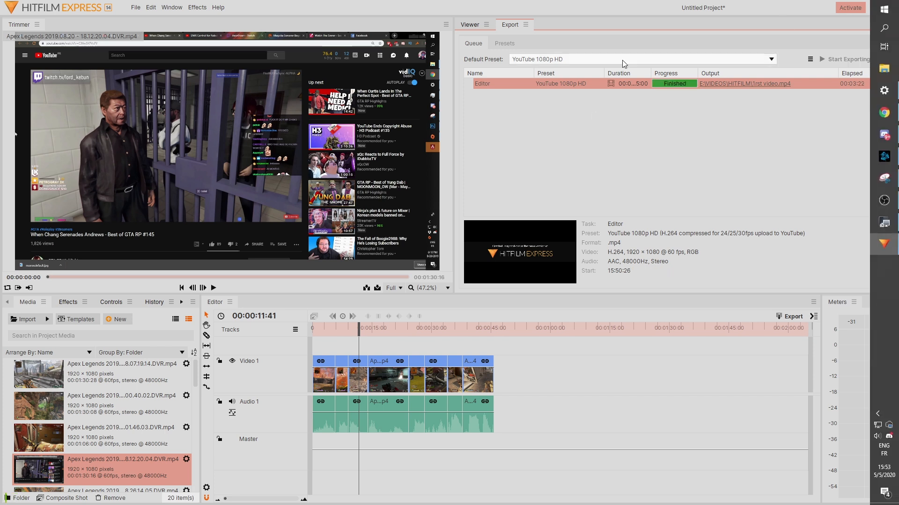
# - Open the finished export's output folder and play 1rst video.mp4 to check the result
pyautogui.click(729, 87)
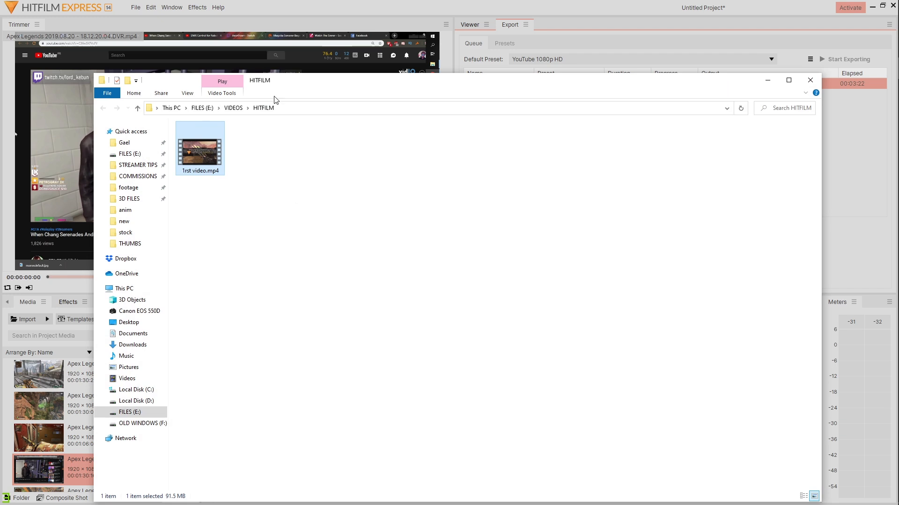
pyautogui.doubleClick(211, 158)
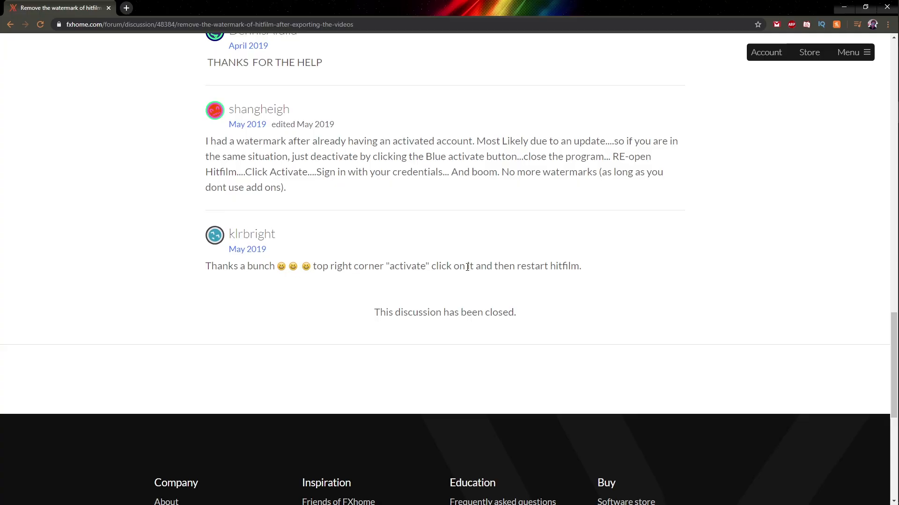
# - Return to HitFilm Express, get a free license to activate it, and close the activation window
pyautogui.click(891, 249)
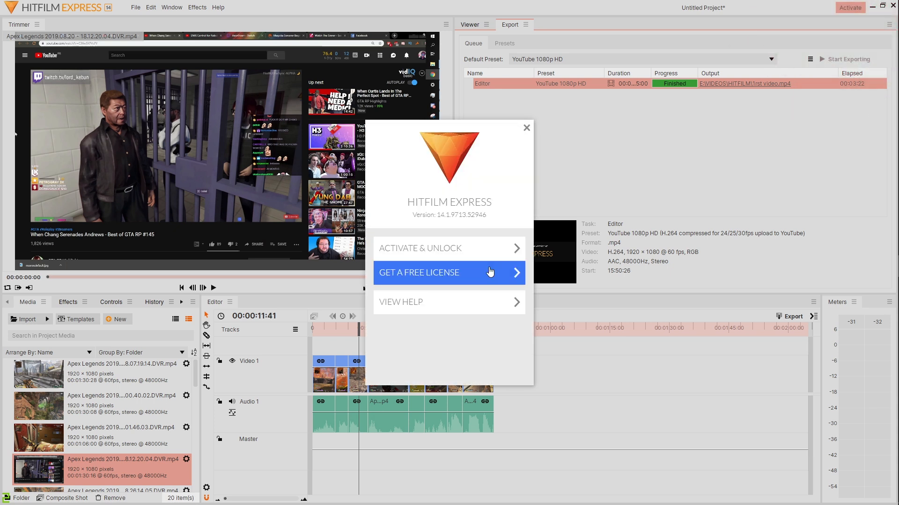
pyautogui.click(490, 271)
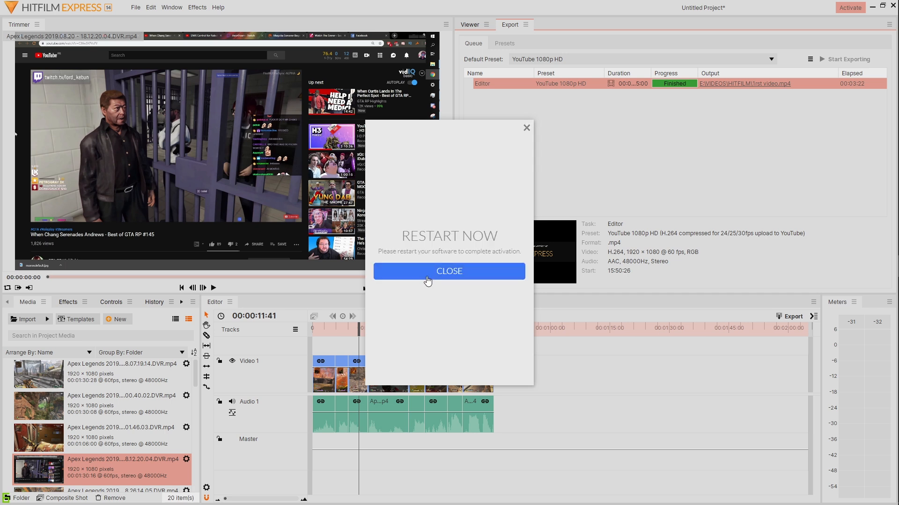
pyautogui.click(428, 279)
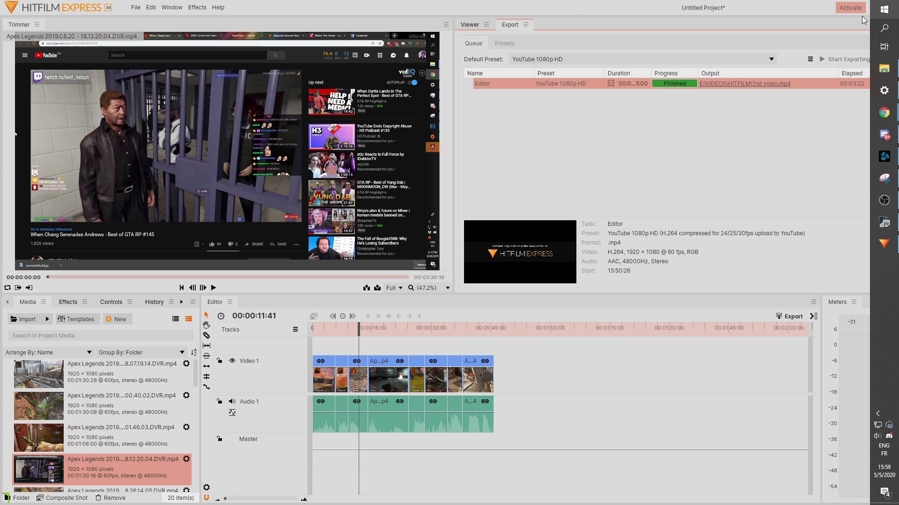
# - Close HitFilm Express and save the project as 1rst video in the 1rst vid folder under HITFILM > PROJ
pyautogui.moveTo(885, 251)
pyautogui.click(861, 210)
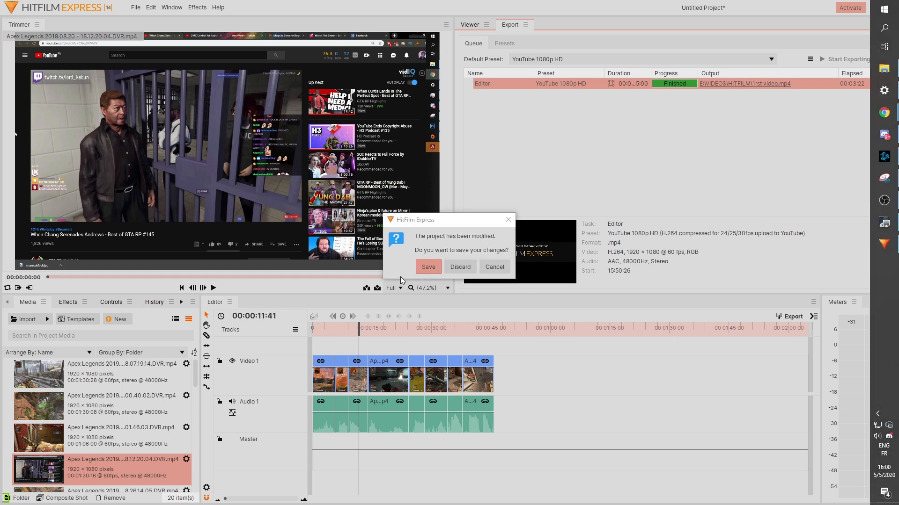
pyautogui.click(417, 269)
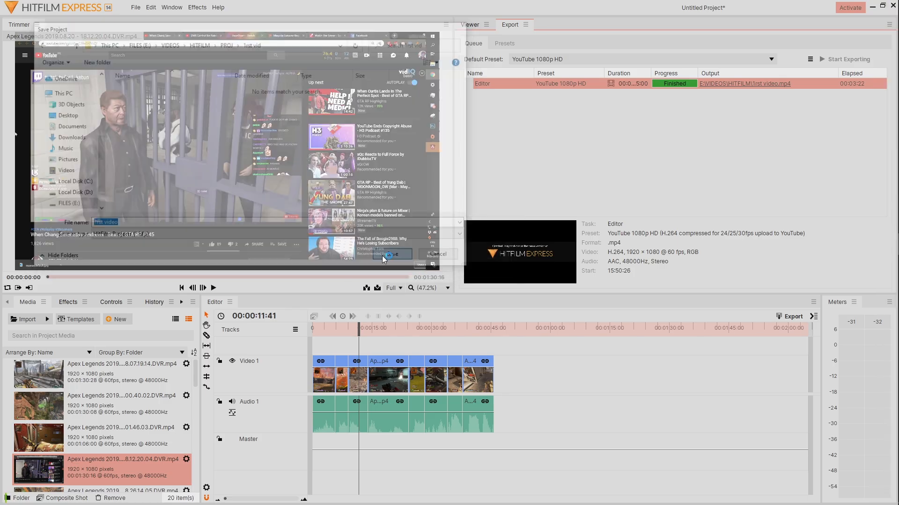
# - Relaunch HitFilm Express and reopen the recent project 1rst video.hfp
pyautogui.press('super')
pyautogui.write('hit')
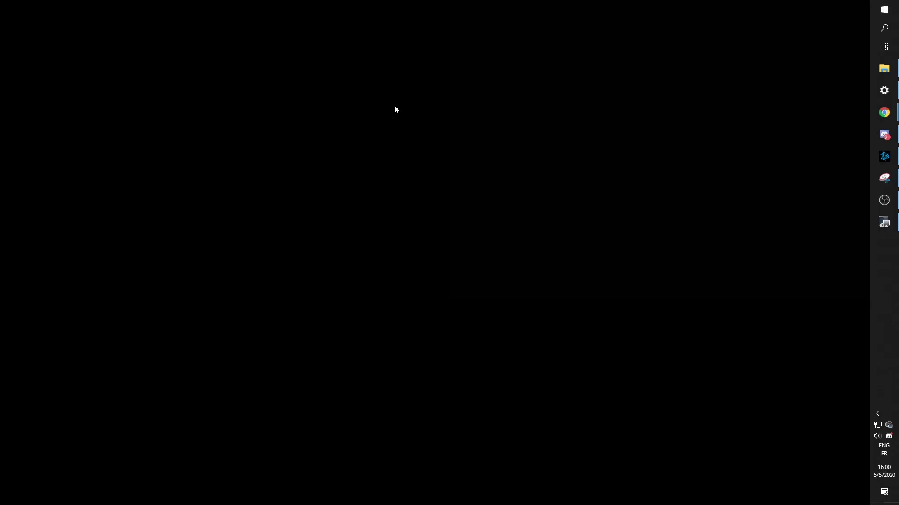
pyautogui.click(551, 50)
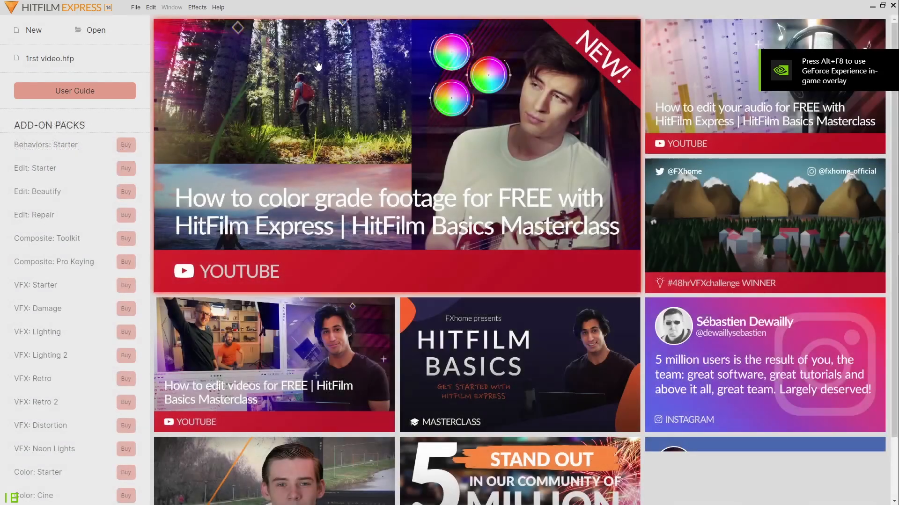
pyautogui.click(51, 59)
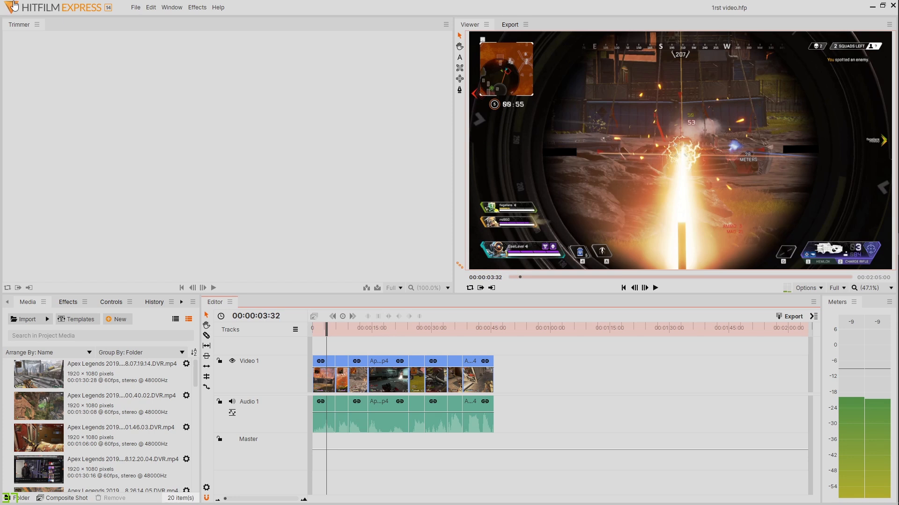
# - Export the timeline again as 1rst video_1.mp4 into the HITFILM folder
pyautogui.click(136, 7)
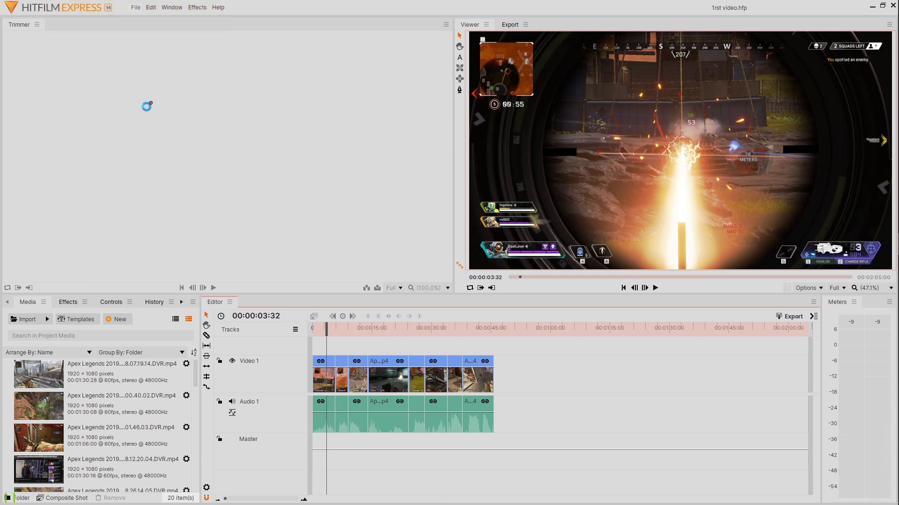
pyautogui.click(149, 104)
pyautogui.click(116, 224)
pyautogui.write('_1')
pyautogui.press('Return')
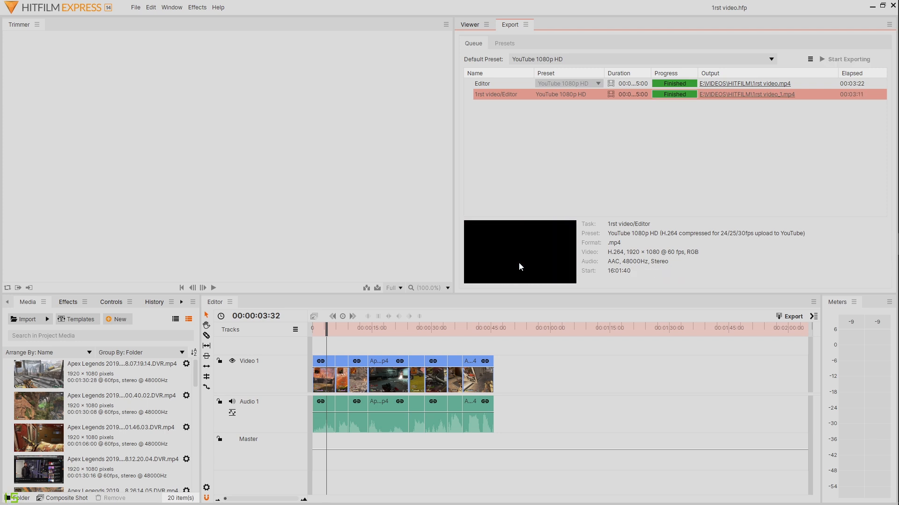
# - Open the new export's output folder, play 1rst video_1.mp4 and scrub through it to check for a watermark
pyautogui.click(714, 94)
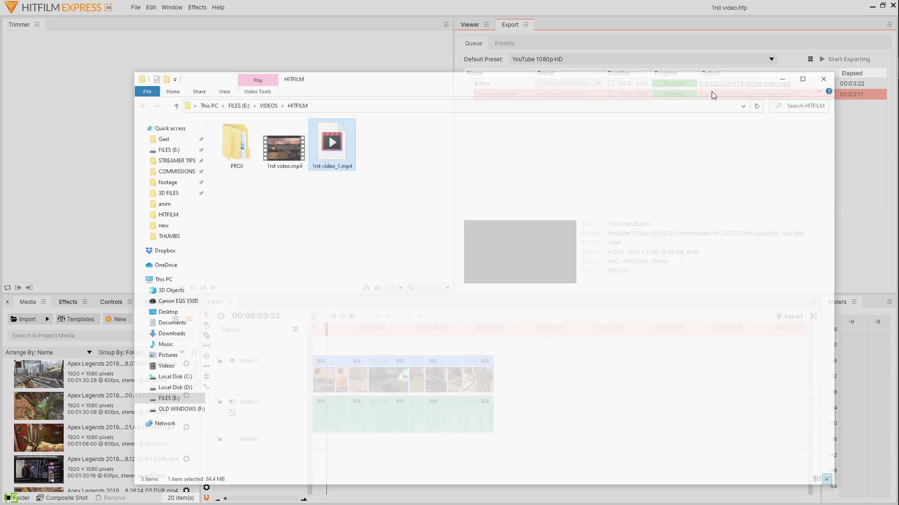
pyautogui.doubleClick(292, 154)
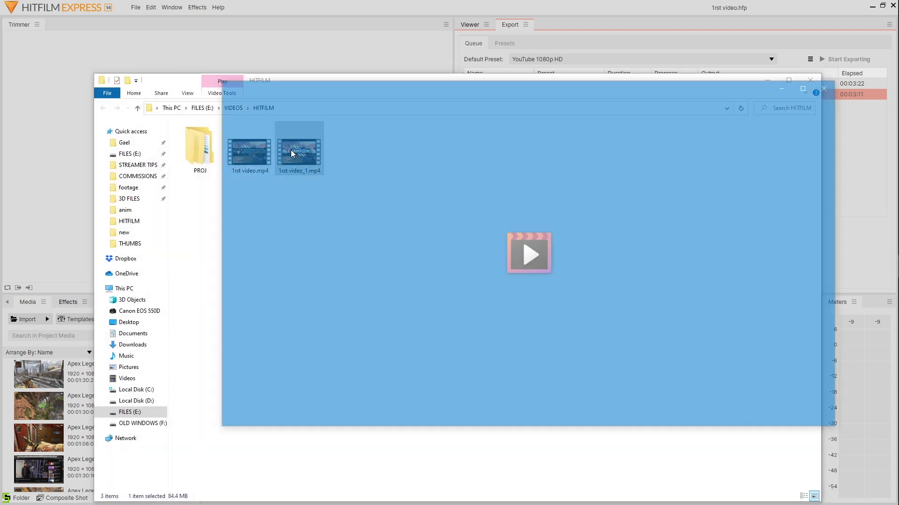
pyautogui.moveTo(277, 389); pyautogui.dragTo(472, 386)
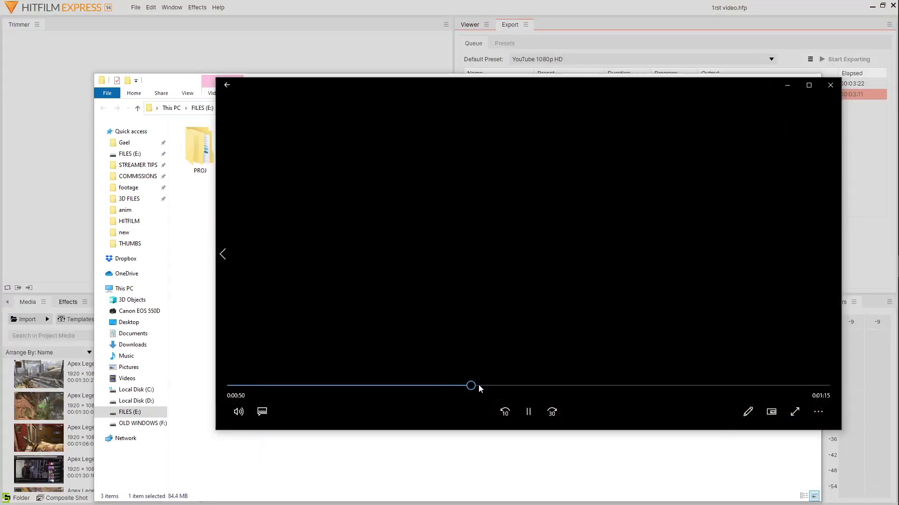
pyautogui.click(686, 385)
pyautogui.moveTo(720, 386); pyautogui.dragTo(227, 388)
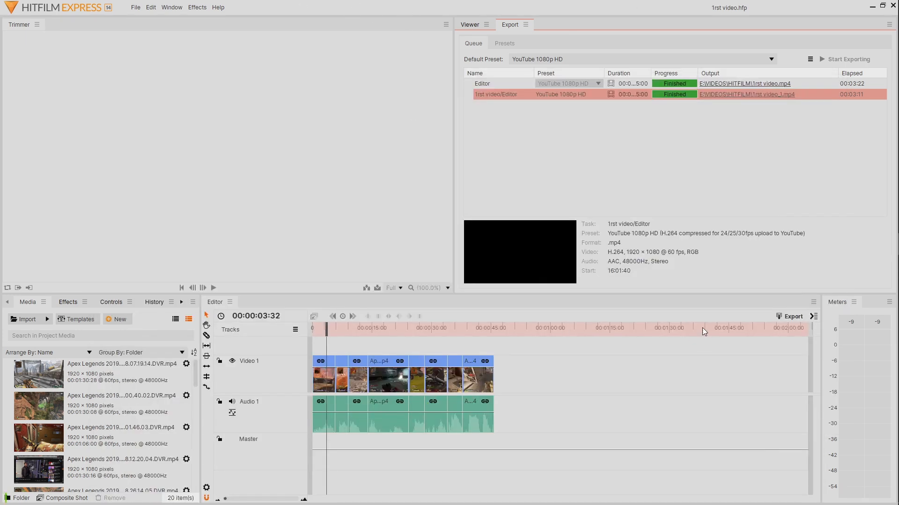
pyautogui.click(537, 374)
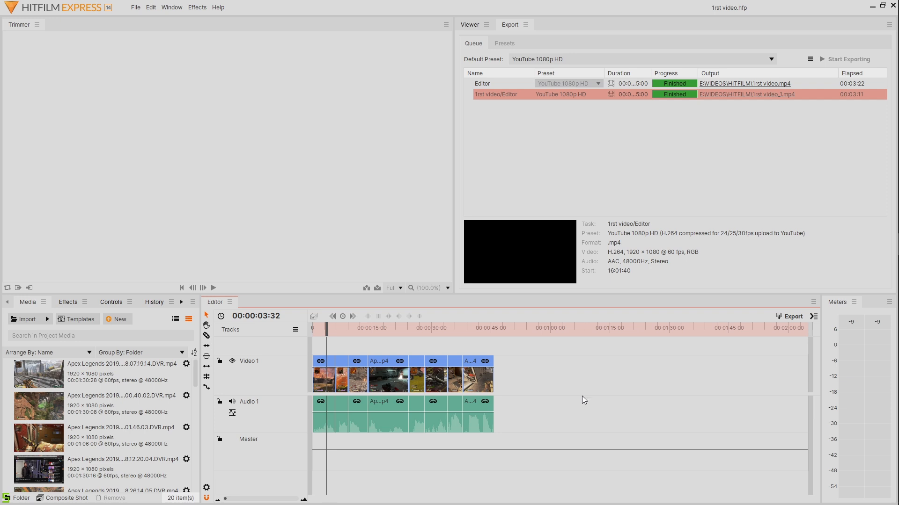
pyautogui.click(796, 317)
pyautogui.click(812, 317)
pyautogui.moveTo(815, 328)
pyautogui.click(813, 316)
pyautogui.moveTo(816, 330)
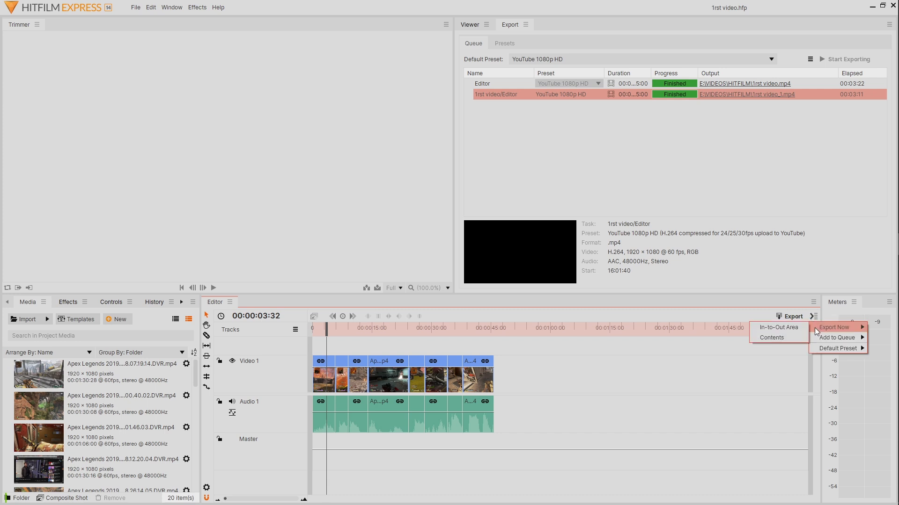
# - Move the playhead to the end of the last clip, add only the timeline's contents to the export queue, and widen the queue's Duration column
pyautogui.click(490, 332)
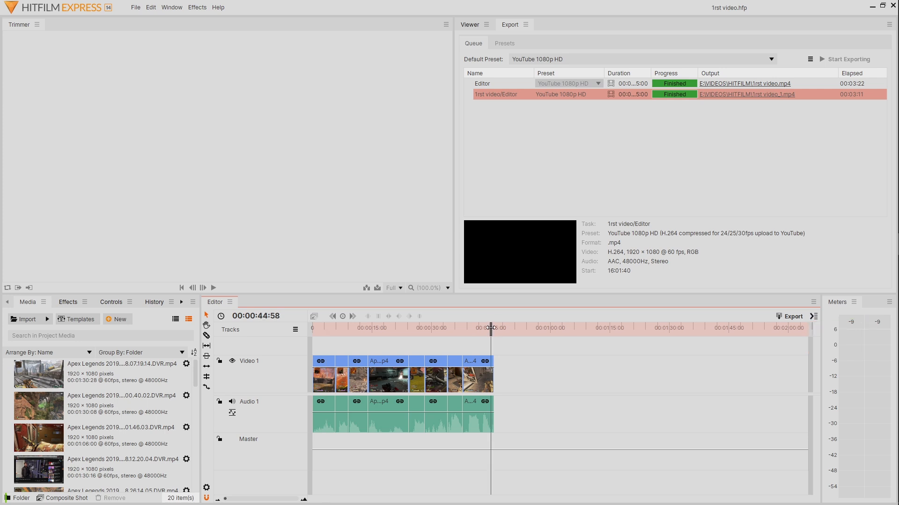
pyautogui.click(813, 316)
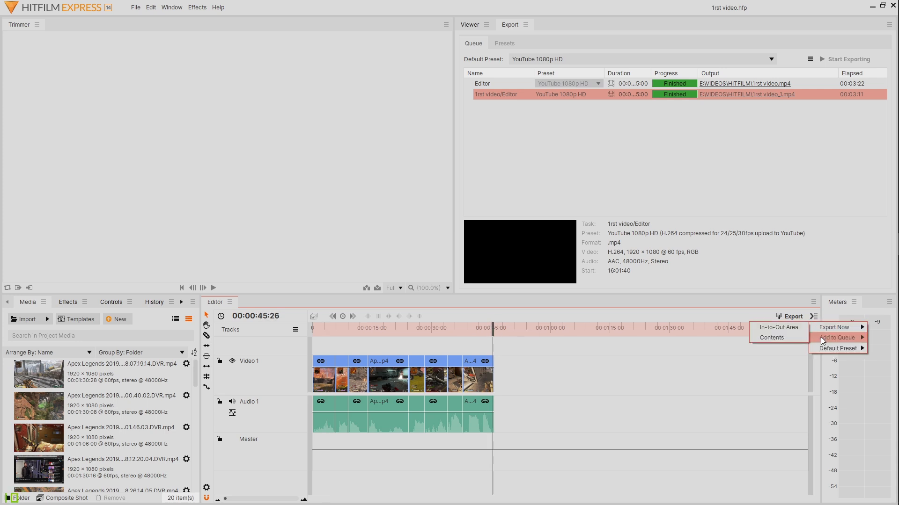
pyautogui.moveTo(821, 339)
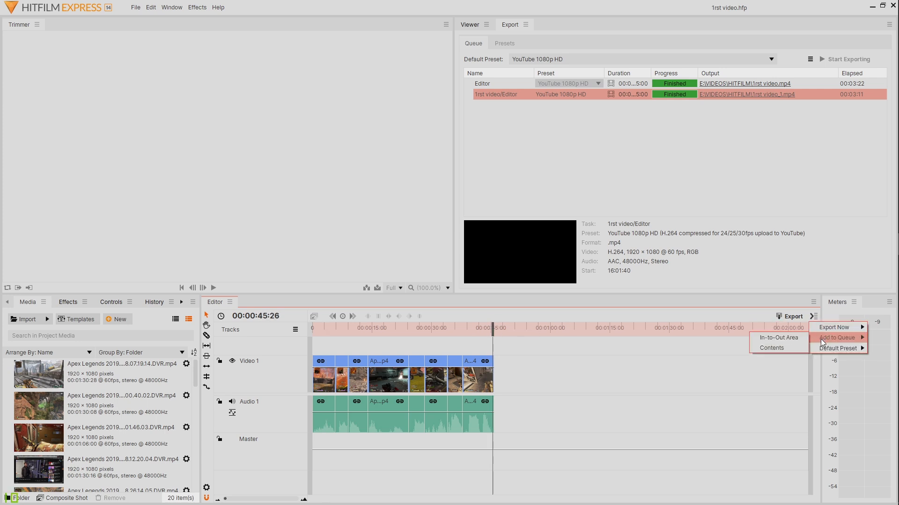
pyautogui.click(779, 347)
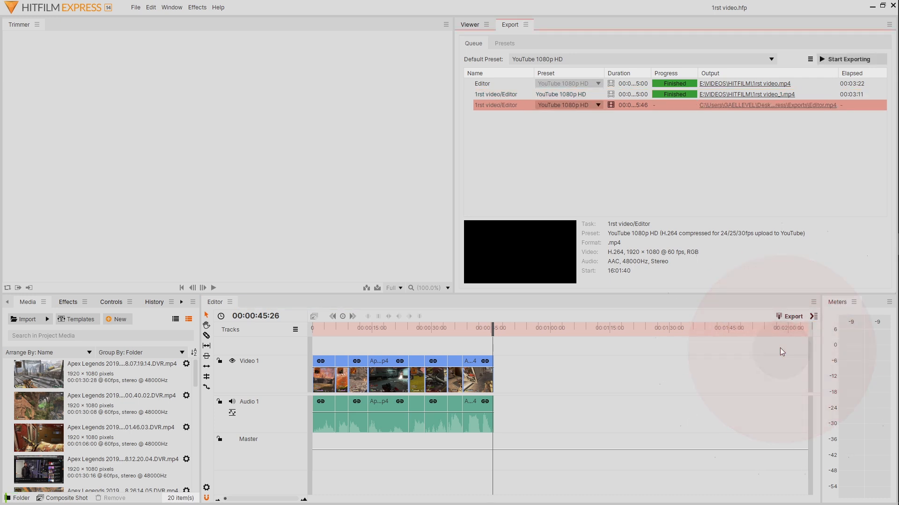
pyautogui.moveTo(652, 72); pyautogui.dragTo(697, 74)
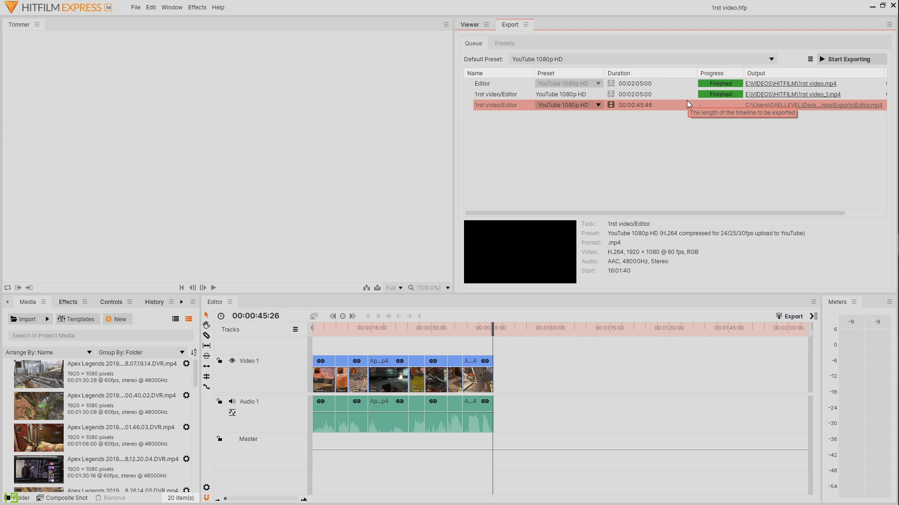
pyautogui.click(136, 8)
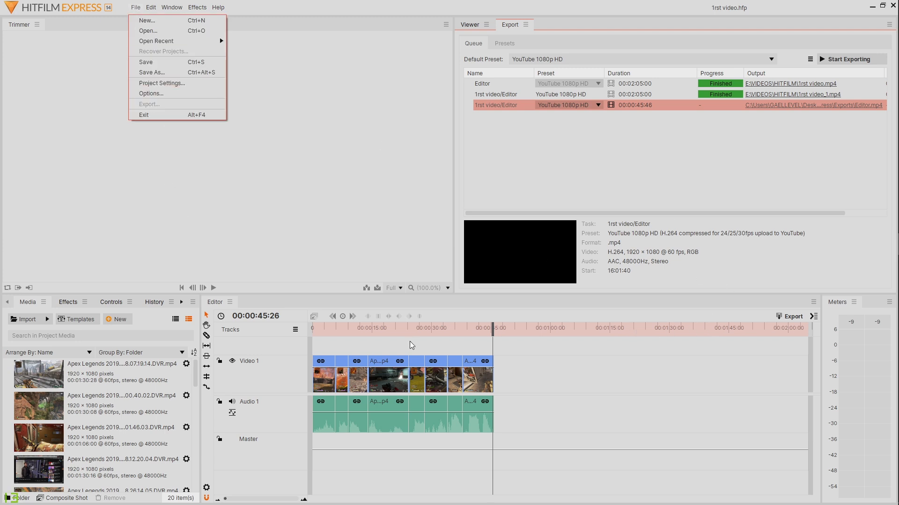
pyautogui.click(813, 317)
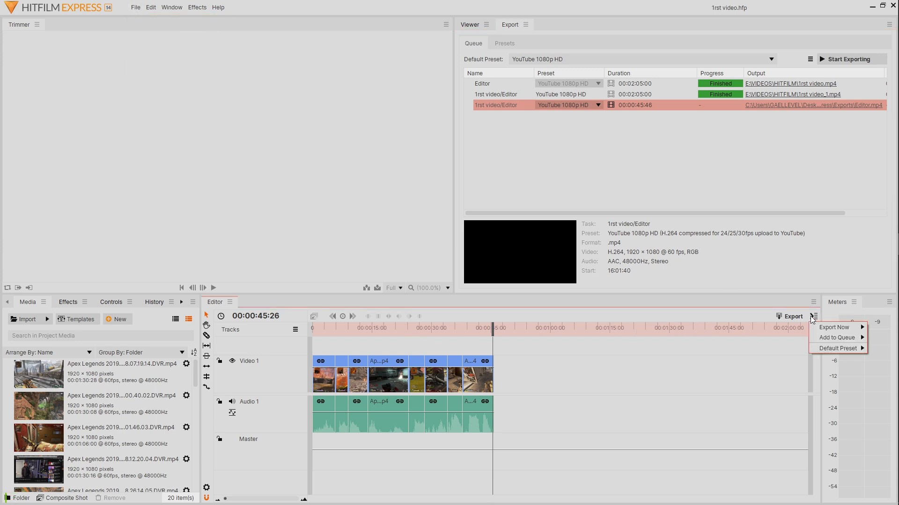
pyautogui.moveTo(816, 330)
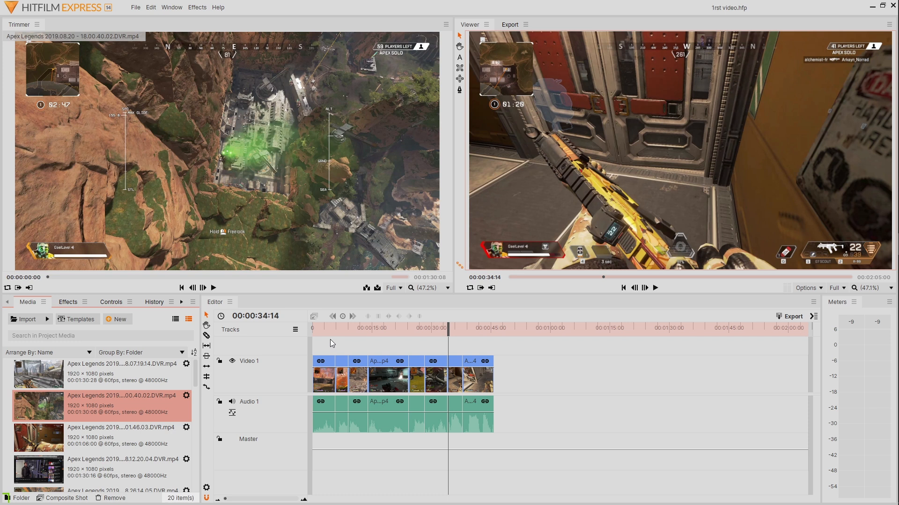
pyautogui.click(64, 304)
pyautogui.click(33, 304)
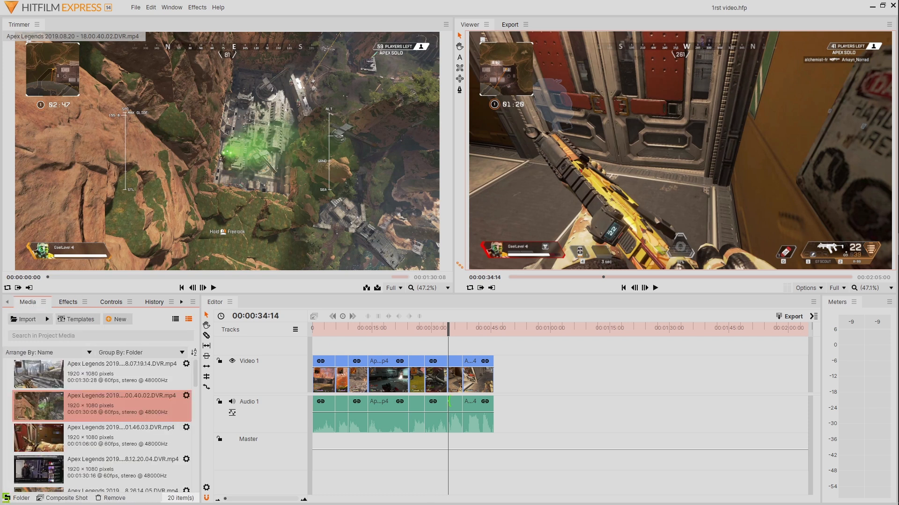